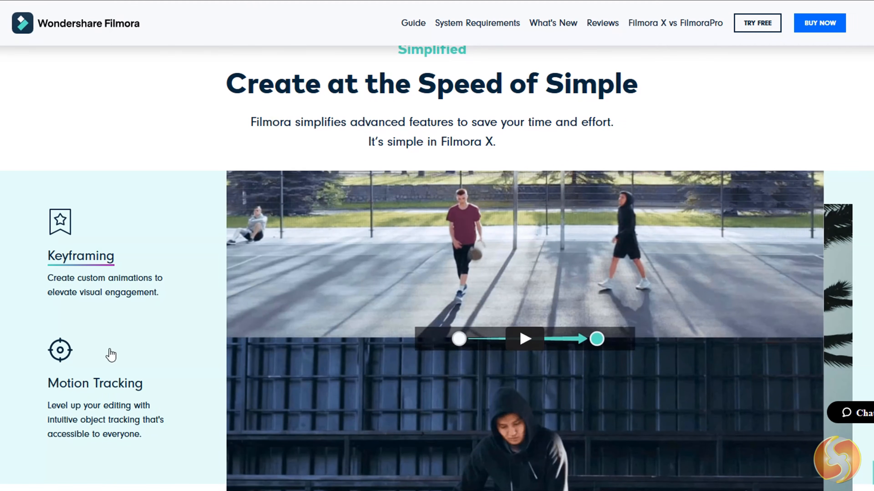
- Look over the Motion Tracking feature of Filmora and compare the subscription, perpetual and bundle purchase plans
left_click(82, 382)
scroll(162, 300, "down", 2)
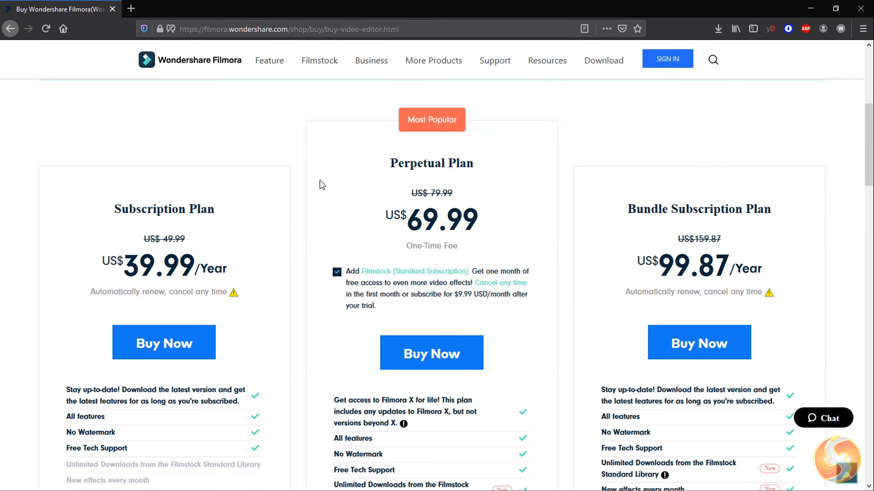
scroll(322, 185, "down", 2)
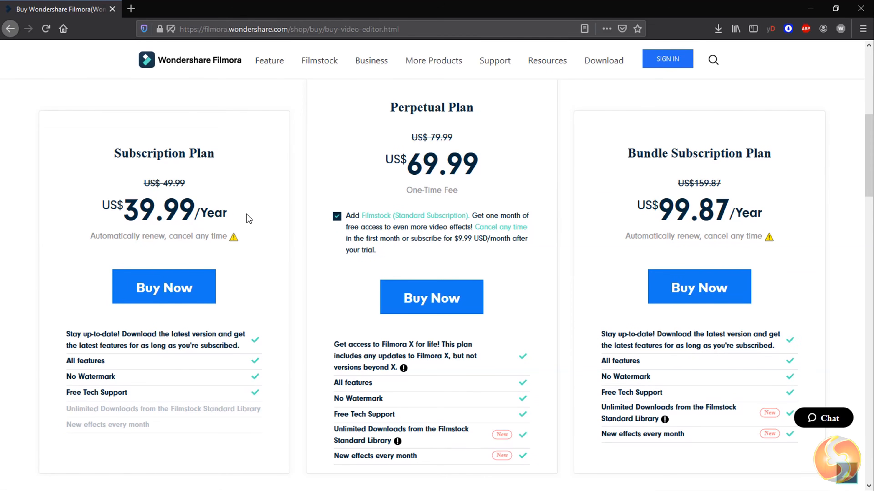
scroll(465, 172, "up", 2)
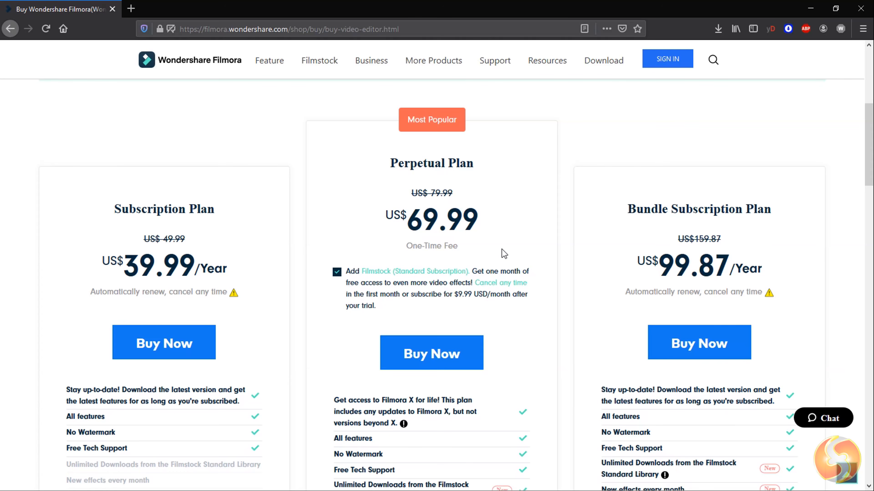
scroll(503, 254, "down", 2)
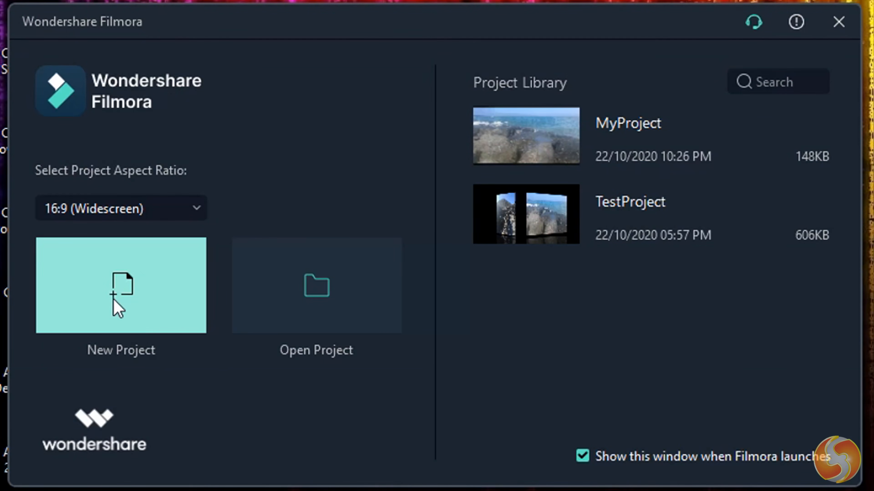
- Switch to Filmora, check the aspect ratio options and create a new 16:9 (Widescreen) project
left_click(196, 210)
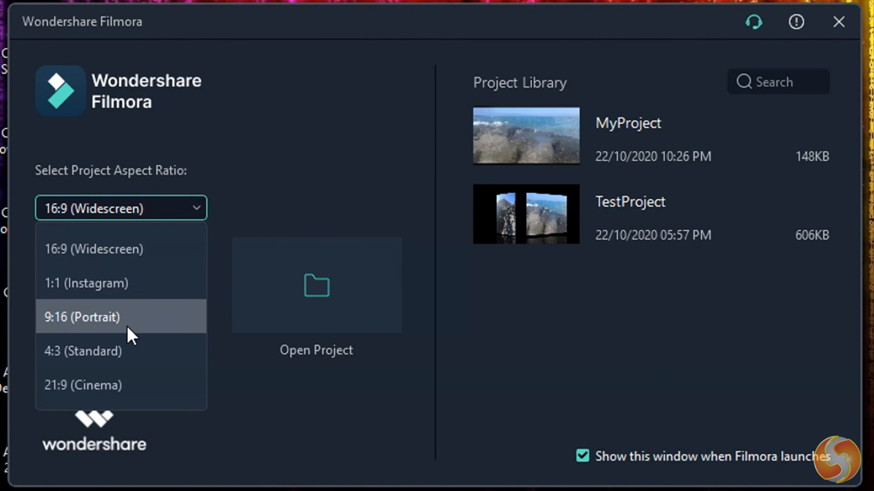
left_click(213, 201)
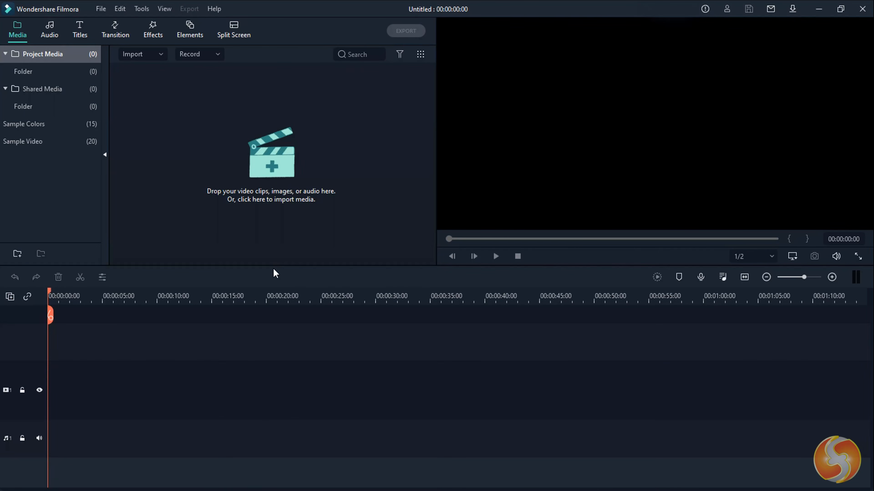
- Look through the Audio, Titles and Transition libraries
left_click(50, 34)
left_click(79, 26)
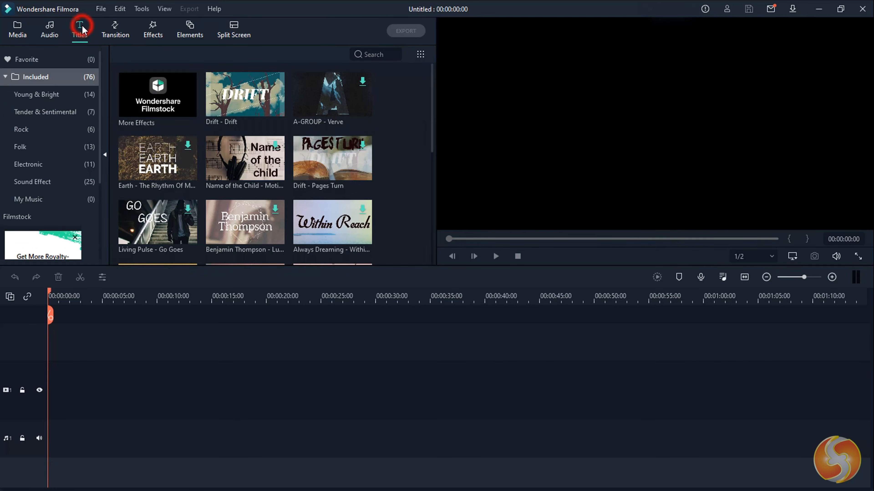
left_click(116, 27)
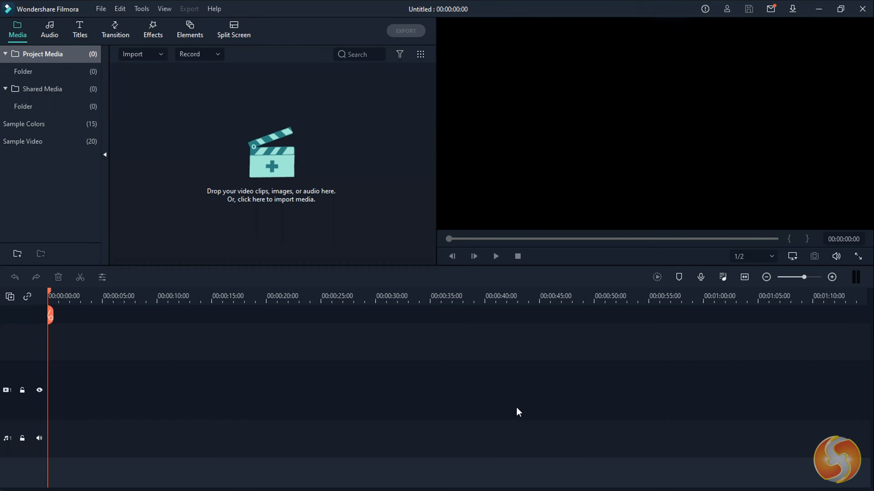
- Add photos IMG_20200605_131119 and IMG_20200605_135422 from the FilmoraX folder to the first video track, followed by the video VID_20200605_132741
key("alt+Tab")
left_click(492, 250)
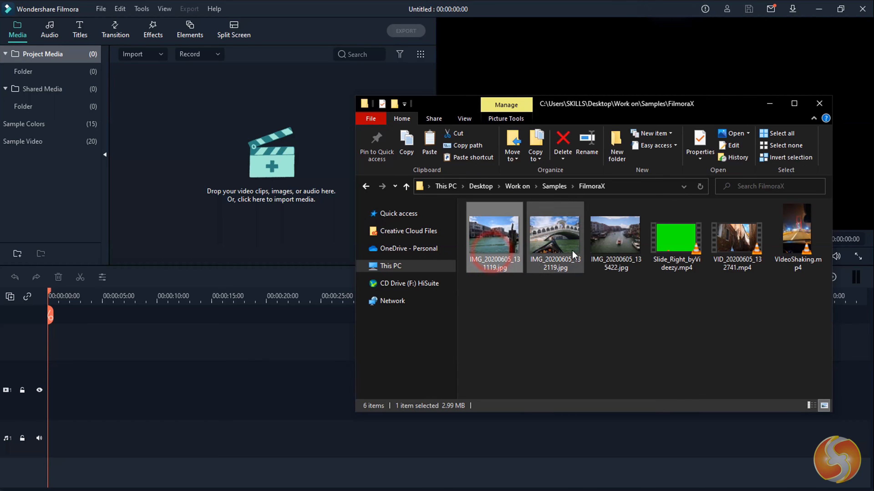
left_click(588, 250, "ctrl")
left_click_drag(588, 249, 65, 402)
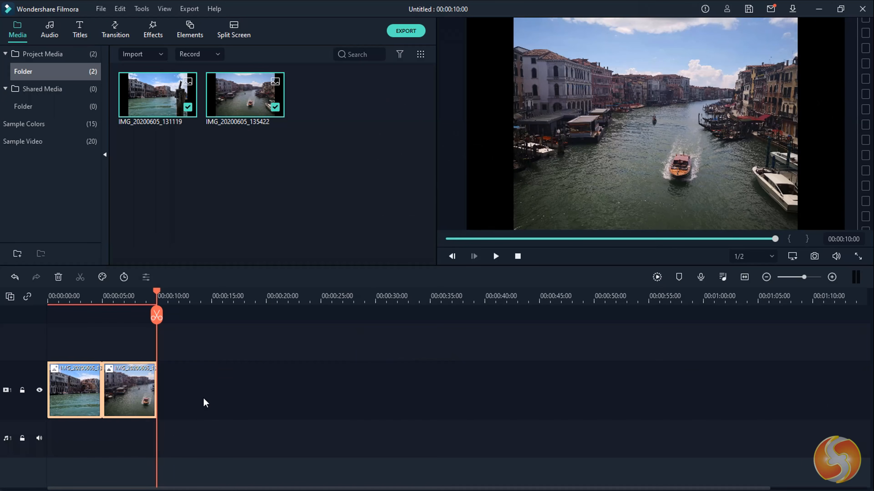
key("alt+Tab")
left_click_drag(736, 237, 242, 377)
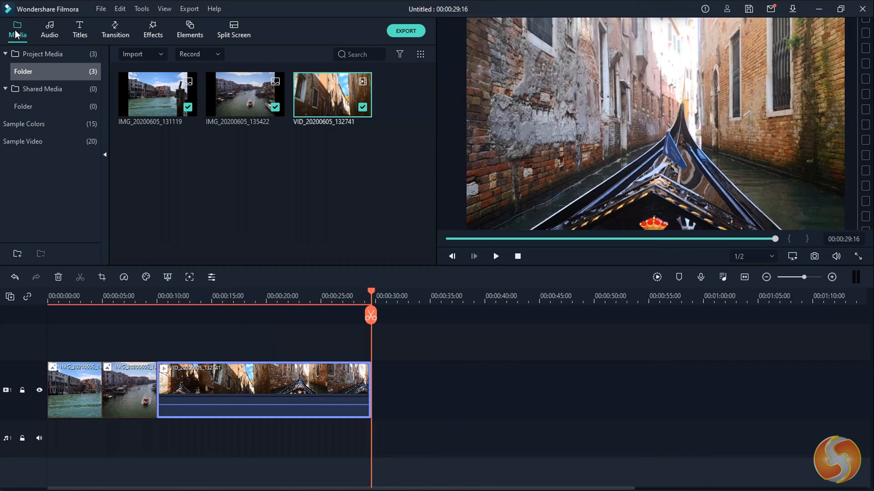
- Browse the stock media in the Sample Colors and Sample Video collections
left_click(15, 35)
left_click(32, 129)
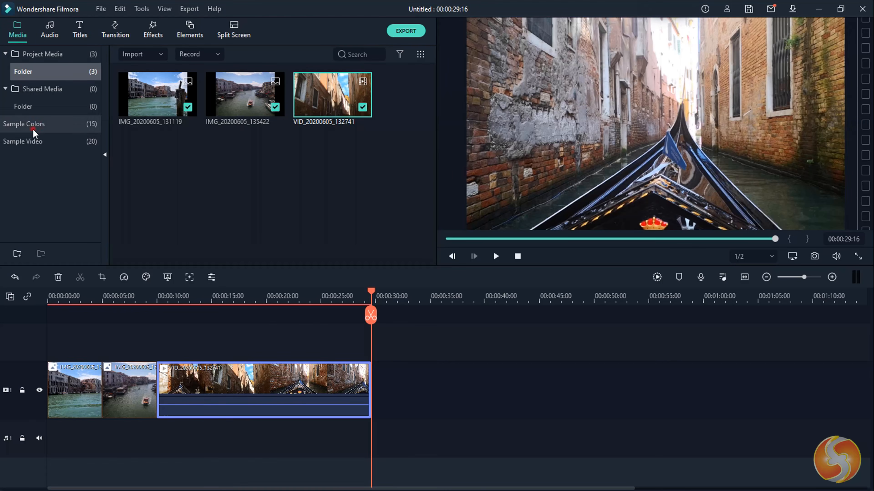
scroll(269, 130, "down", 3)
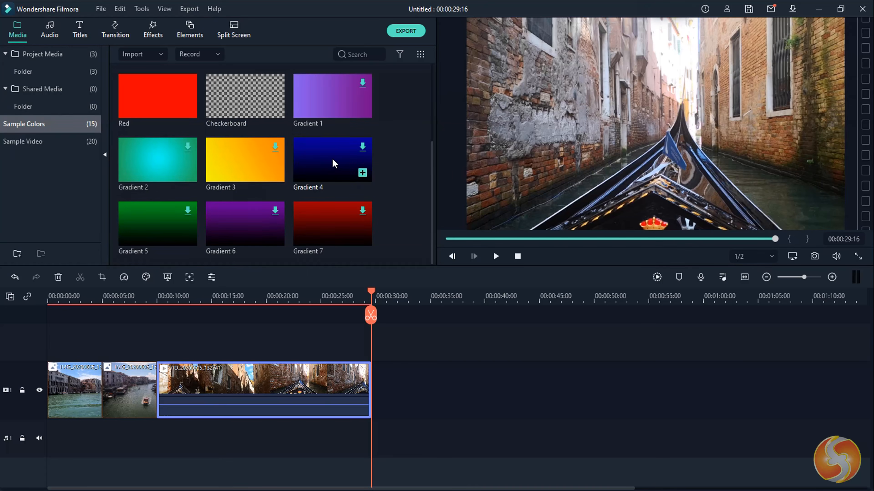
left_click(43, 141)
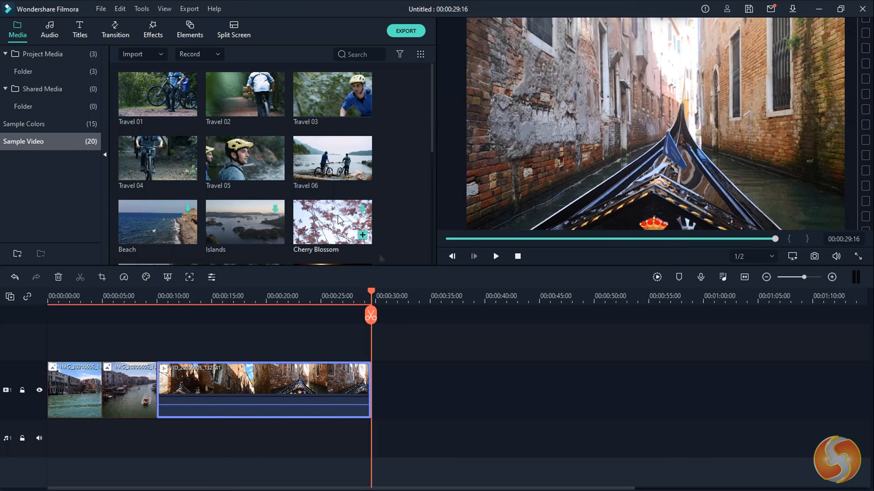
left_click(331, 100)
- Place the Story Telling clip at the start of the first audio track and the song Light Years - Take Off at 5 seconds
left_click(48, 31)
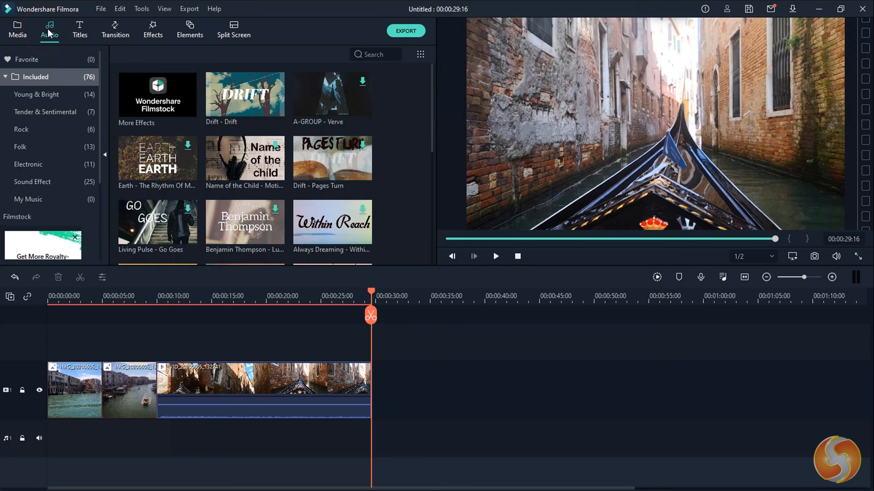
scroll(207, 138, "down", 5)
left_click_drag(245, 158, 102, 439)
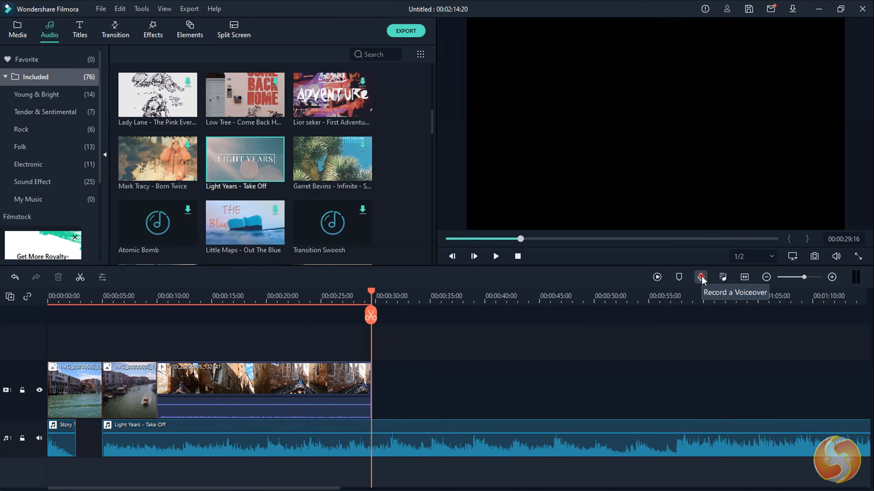
- Record a voiceover for the project
left_click(701, 277)
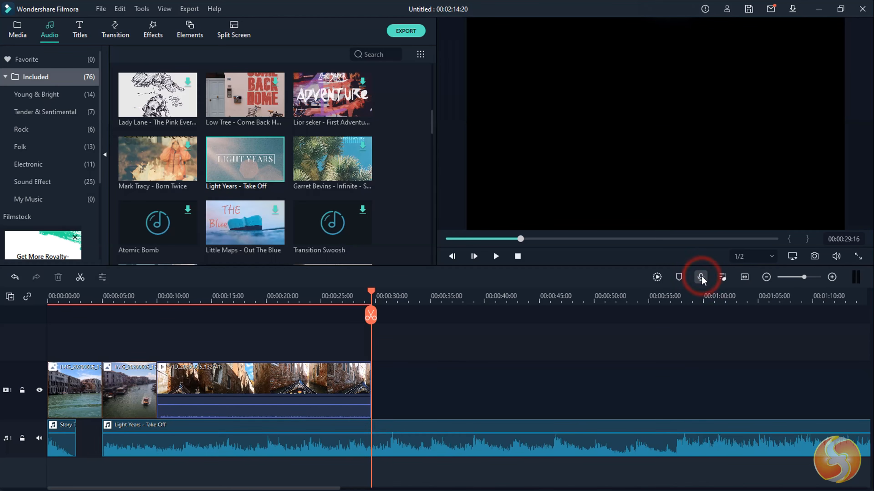
left_click(431, 244)
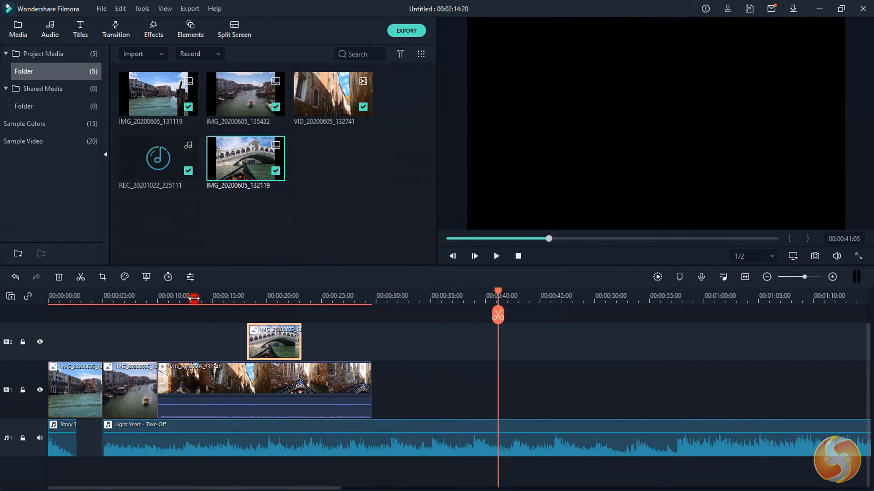
- Examine the frame at 00:00:13:08 and inspect the photo, video and music clips on the timeline tracks one by one
left_click(193, 298)
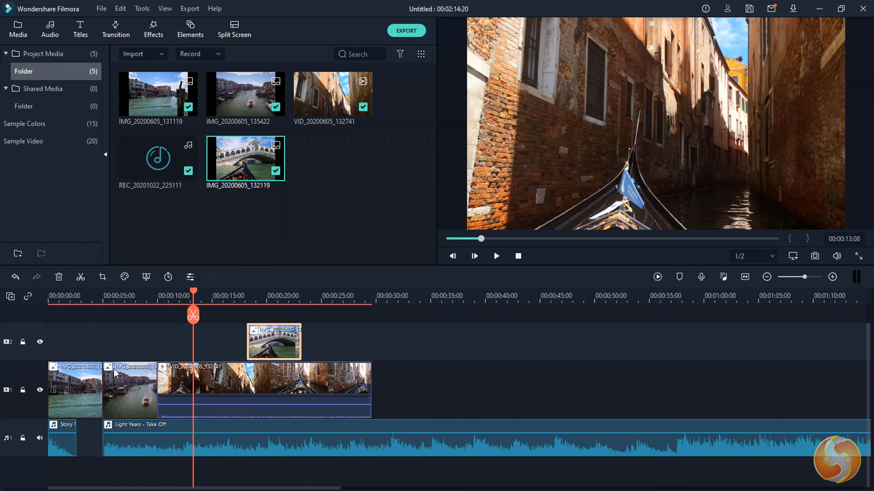
left_click(172, 382)
left_click(18, 31)
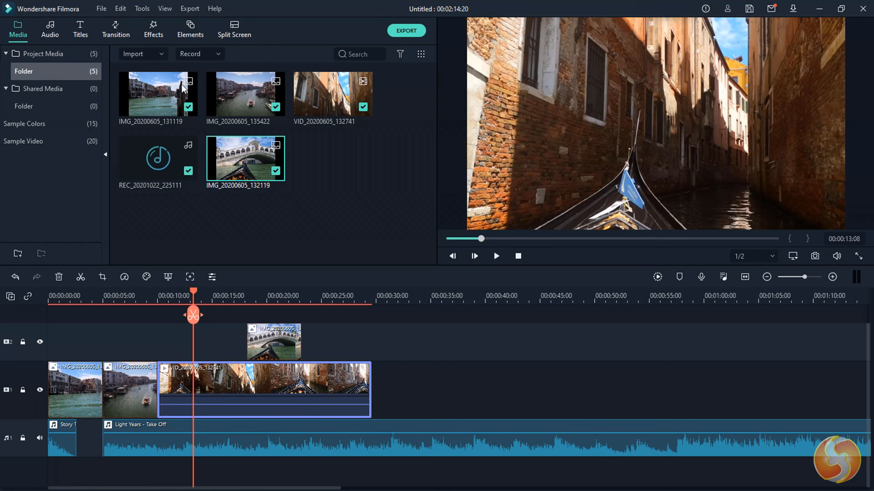
left_click(264, 339)
left_click(215, 370)
left_click(138, 378)
left_click(74, 379)
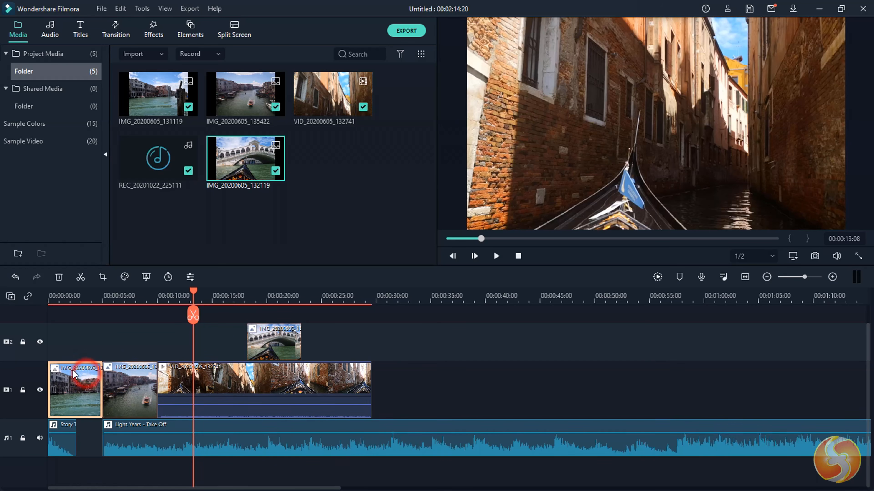
left_click(127, 387)
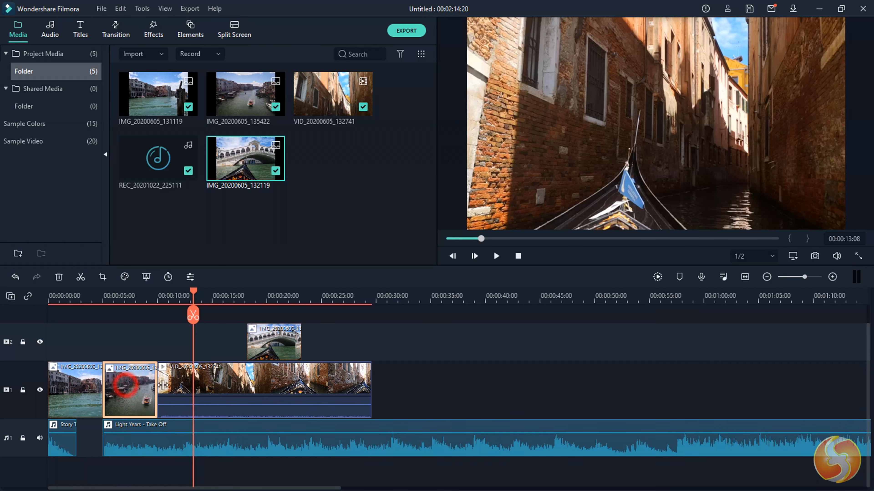
left_click(224, 379)
left_click(220, 439)
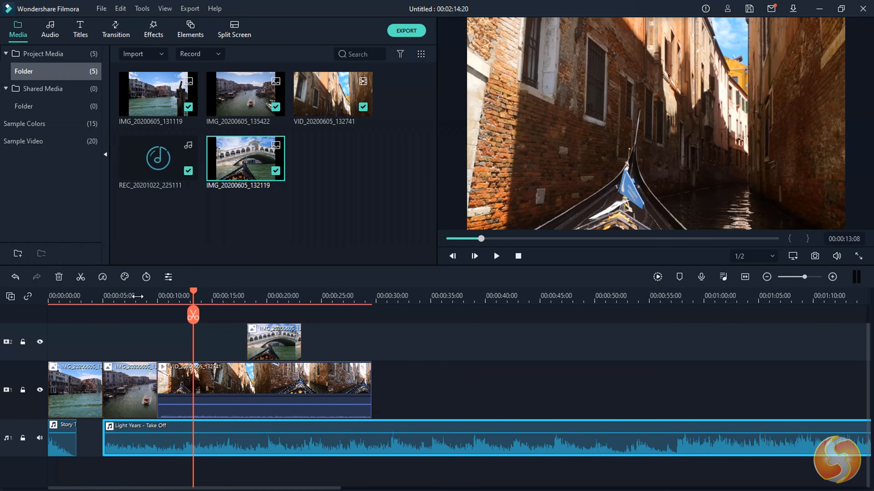
- Raise the audio volume of the VID_20200605_132741 clip on the first video track
left_click_drag(136, 296, 153, 306)
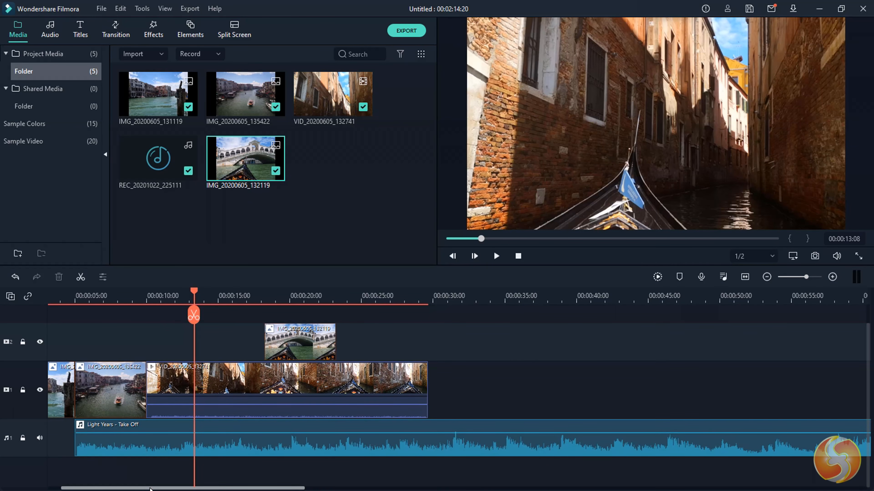
left_click_drag(152, 488, 121, 488)
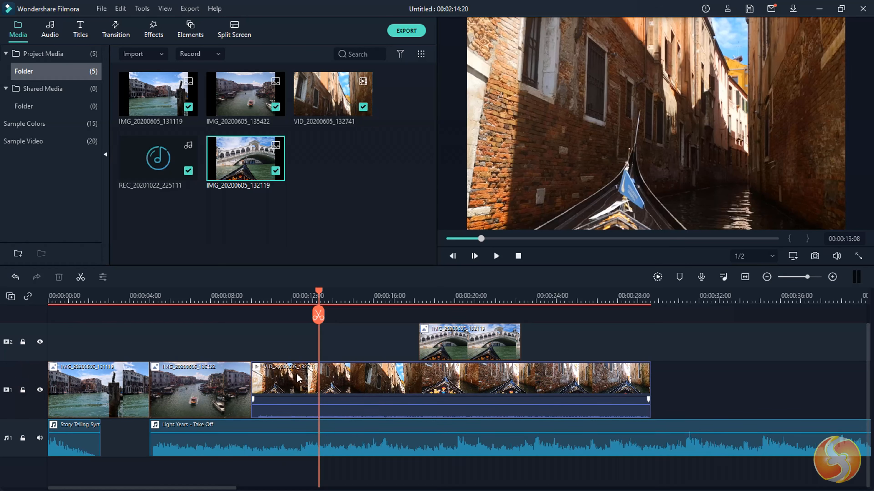
left_click(31, 429)
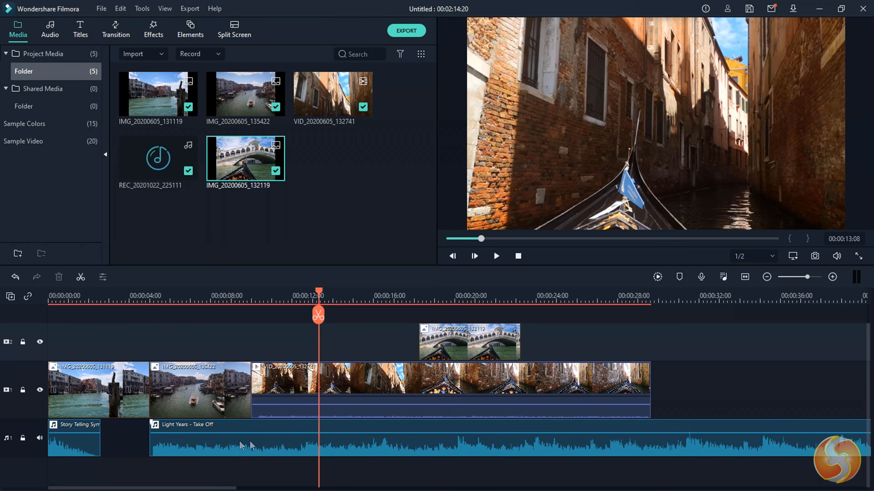
left_click(392, 390)
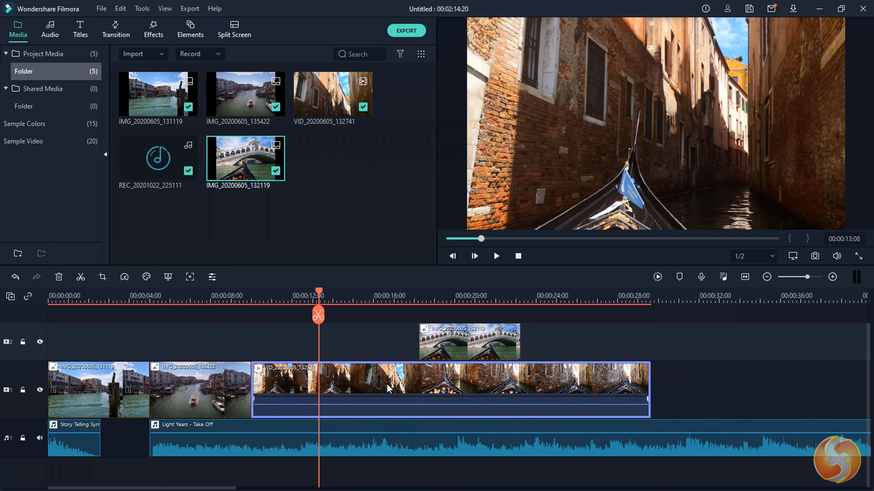
left_click_drag(380, 404, 380, 399)
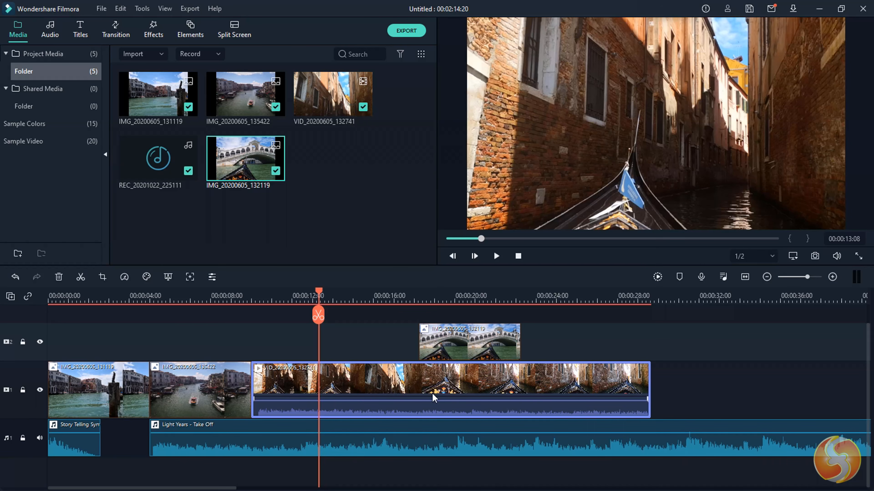
- Try detaching the audio of the VID_20200605_132741 clip onto a separate track and undo it
right_click(375, 385)
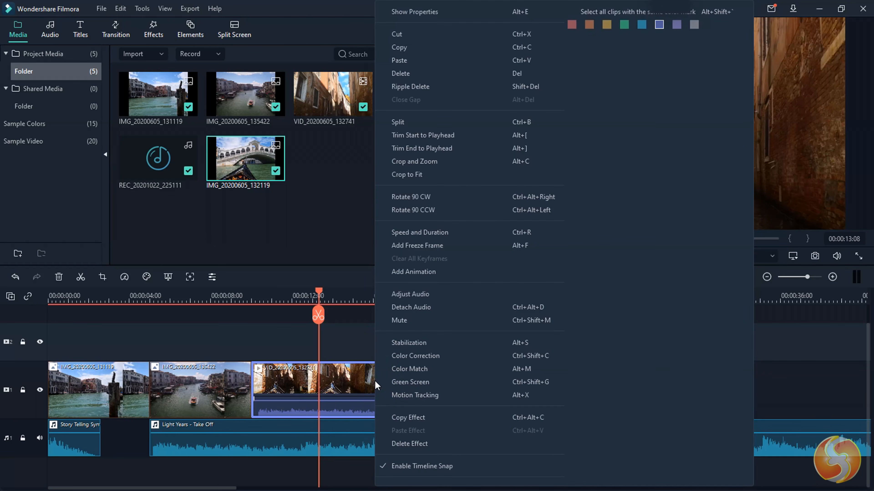
left_click(430, 307)
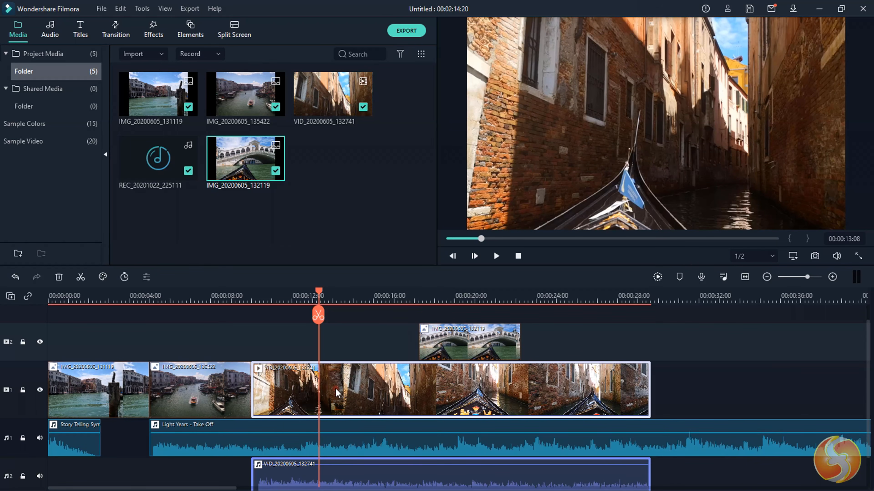
left_click(277, 472)
key("ctrl+z")
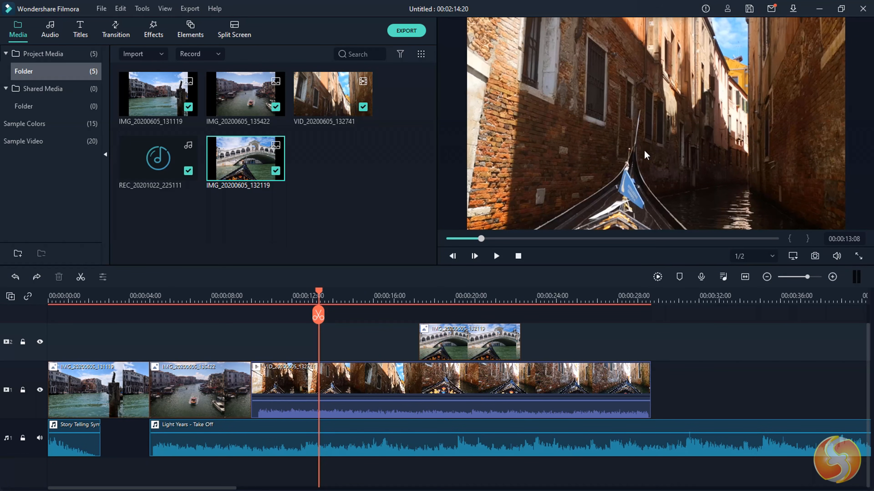
- Preview frames at several points along the timeline, finishing with the playhead at 00:00:25:20
left_click(200, 296)
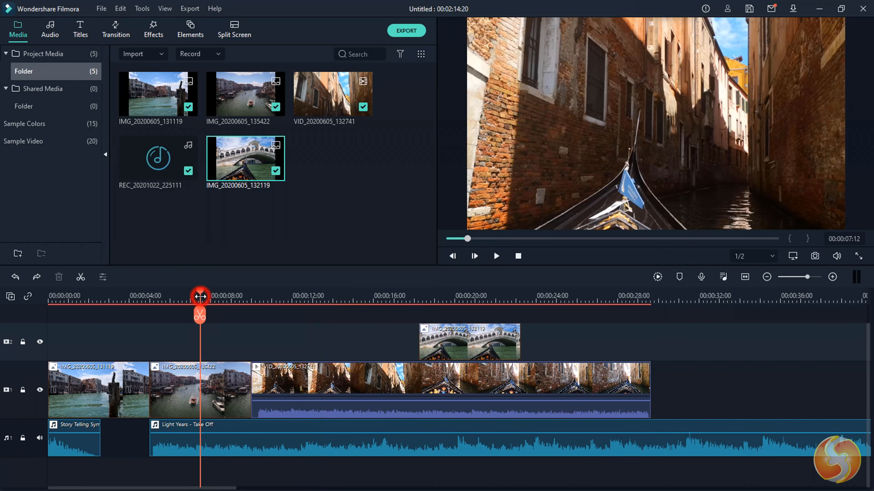
left_click(109, 299)
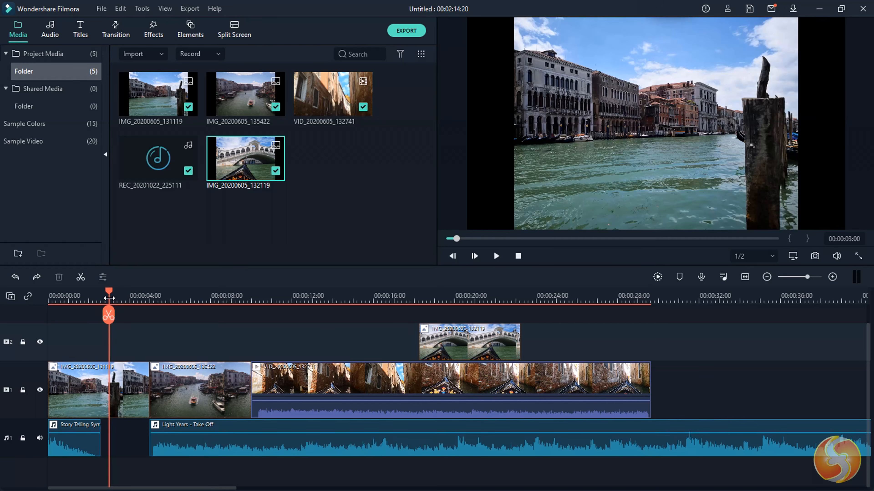
left_click(307, 296)
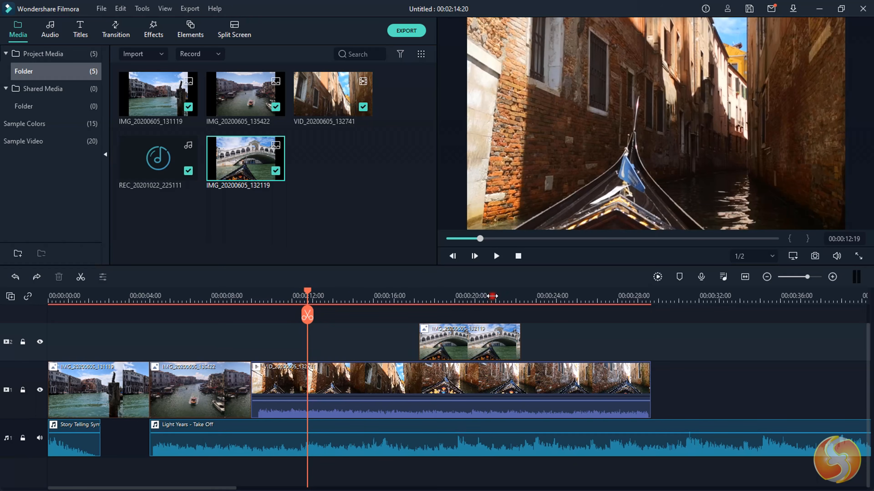
left_click(492, 296)
left_click(572, 296)
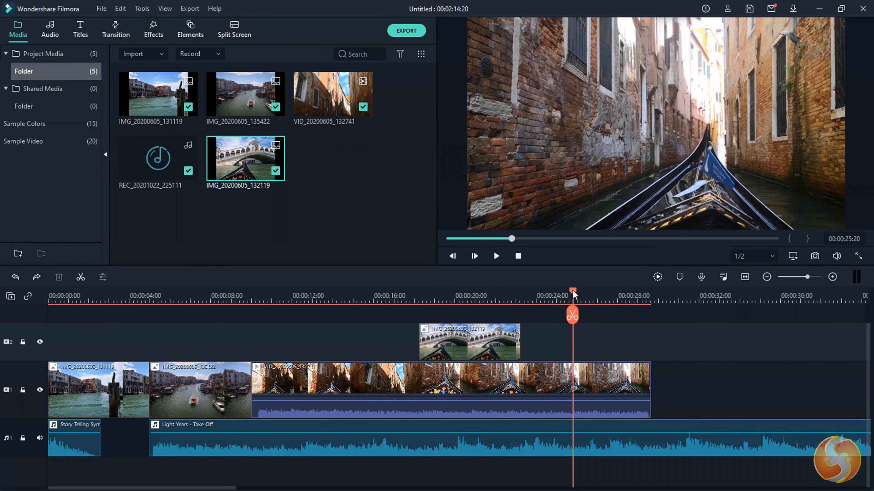
- Play the timeline preview from 00:00:23:24 and stop it
left_click(581, 293)
left_click_drag(584, 295, 535, 293)
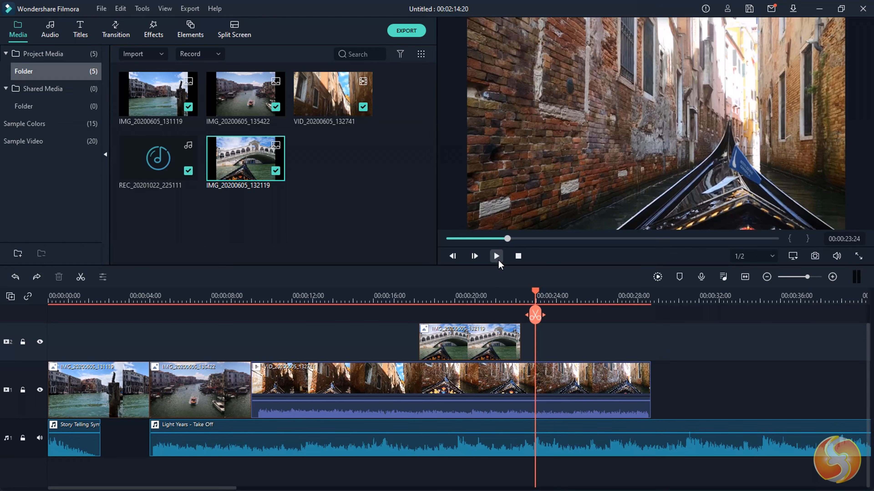
left_click(498, 256)
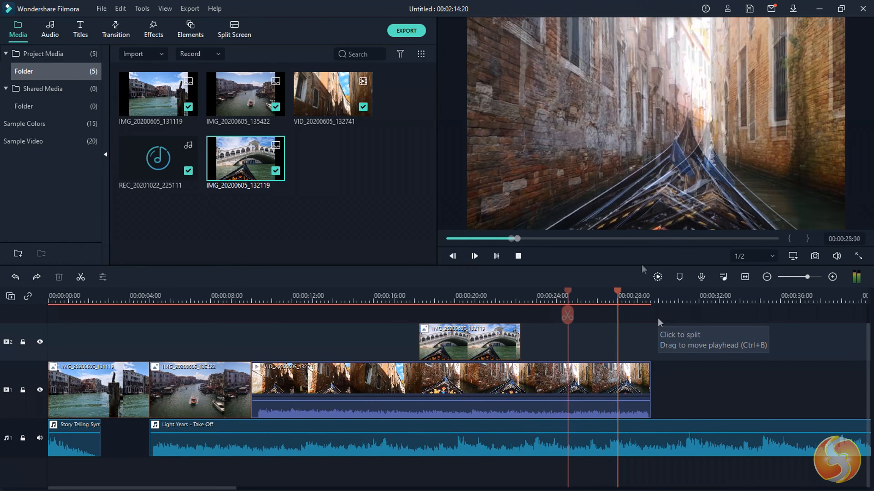
key("space")
- Set the preview playback quality to 1/16 and move the playhead to 00:00:10:22
left_click(762, 256)
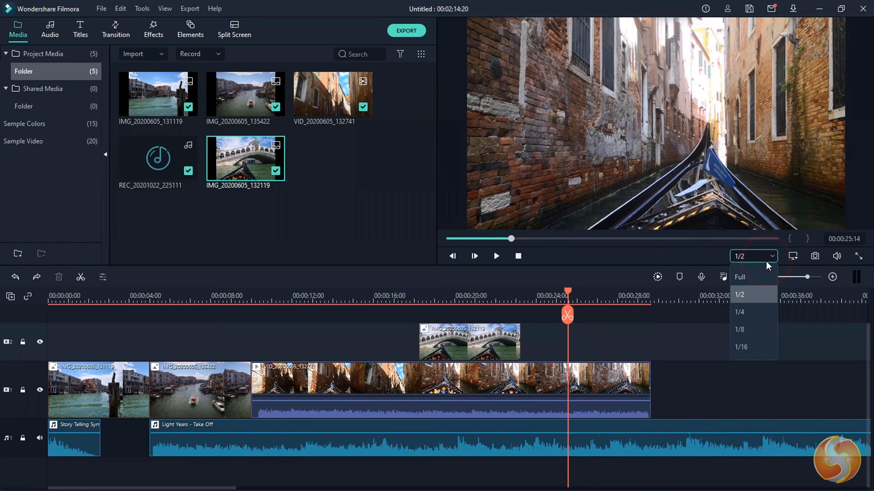
left_click(754, 347)
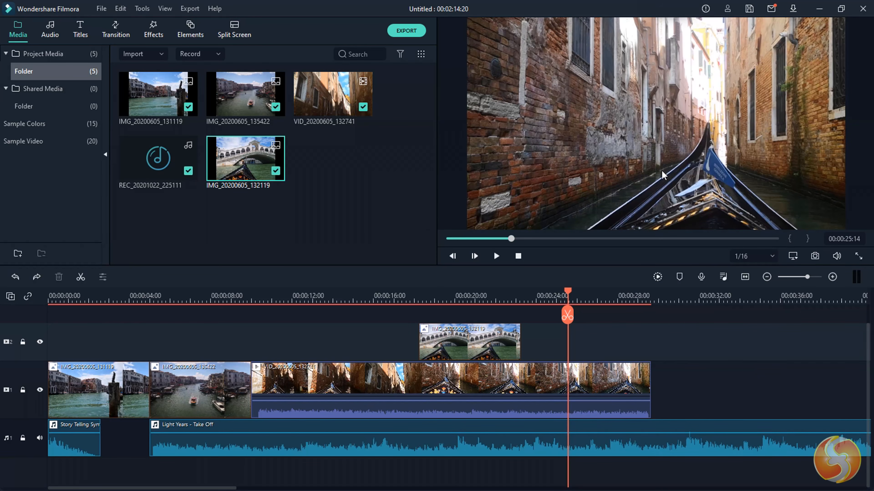
left_click(269, 297)
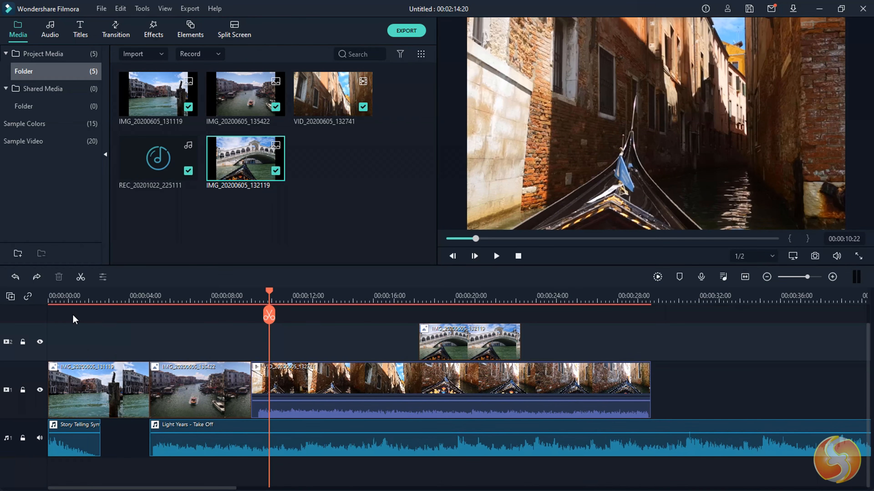
- Move the VID_20200605_132741 clip later on the first video track so it starts at the playhead, 00:00:10:22
left_click(24, 373)
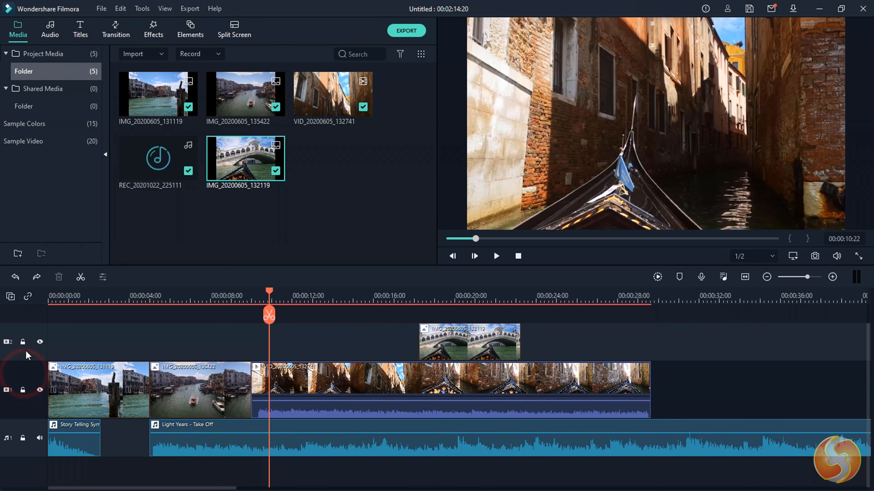
left_click(29, 355)
left_click(30, 376)
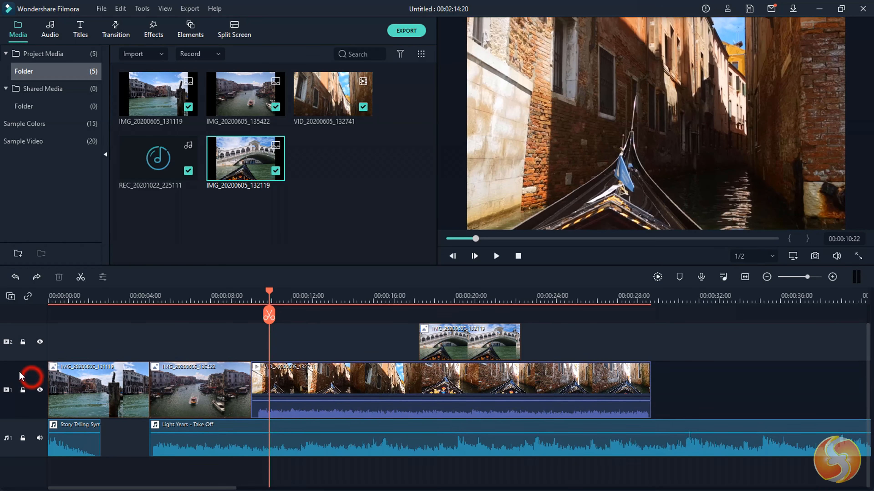
left_click_drag(295, 385, 324, 386)
- Lock and unlock the first video track, and hide and show its contents
left_click(23, 390)
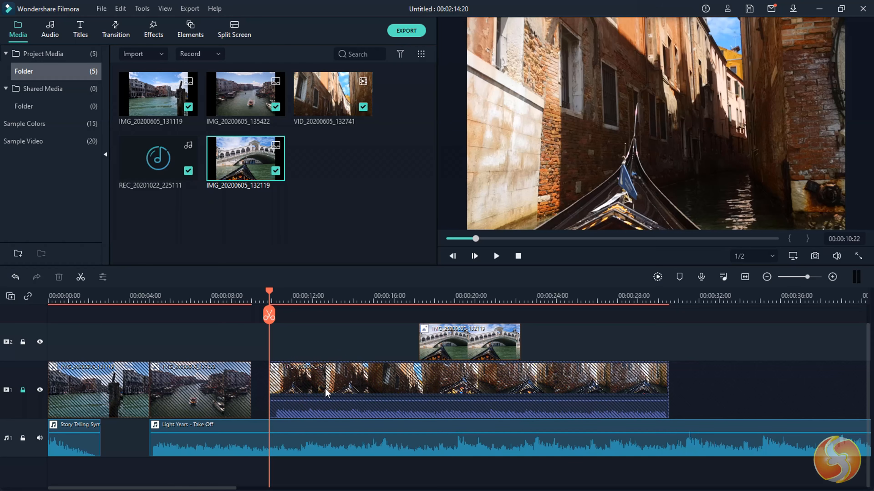
key("ctrl+z")
left_click(40, 390)
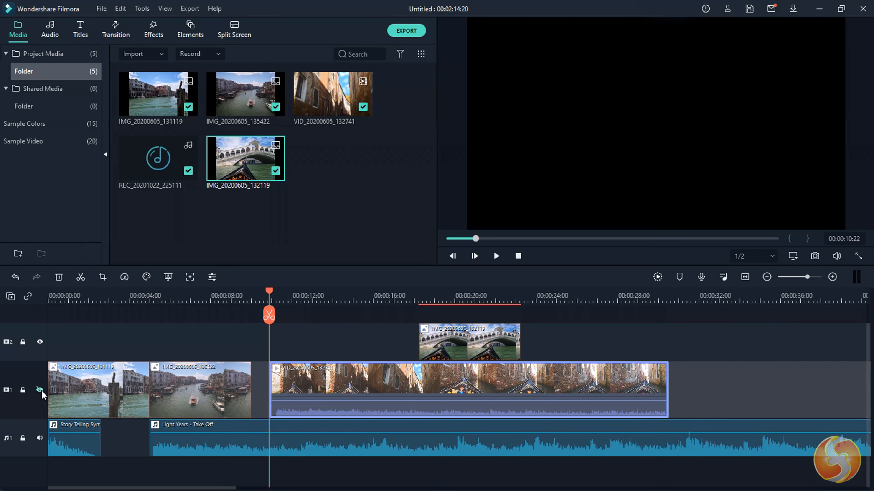
left_click(40, 390)
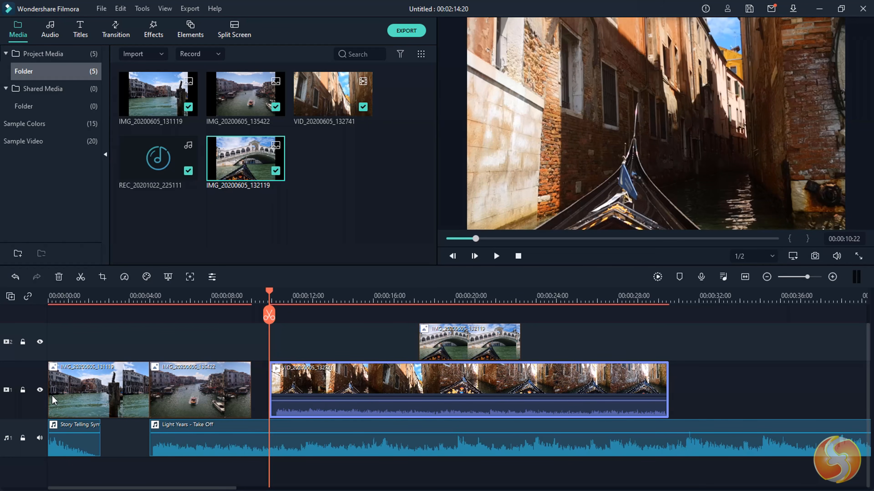
- Play the timeline with the music track muted and open the track management options
key("space")
left_click(39, 438)
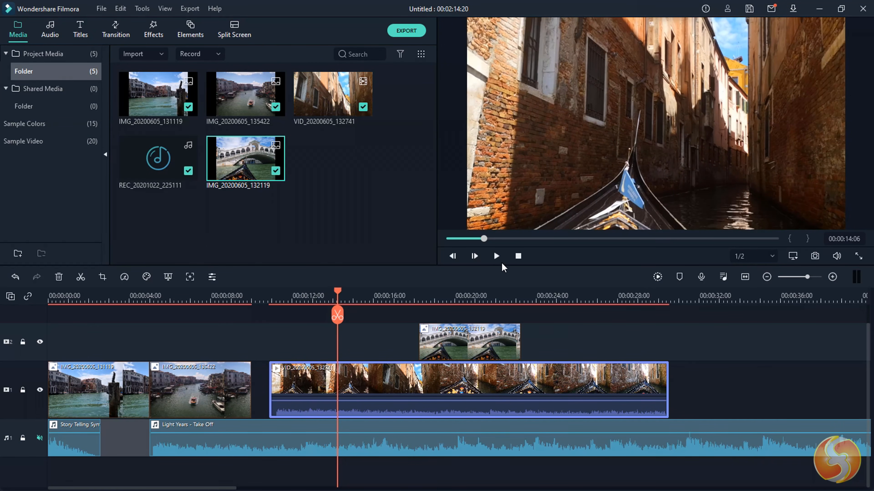
left_click(496, 258)
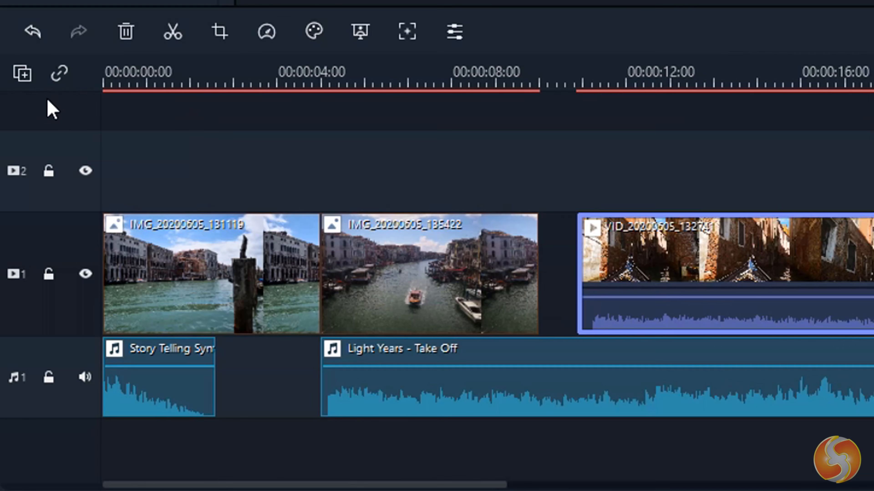
left_click(25, 73)
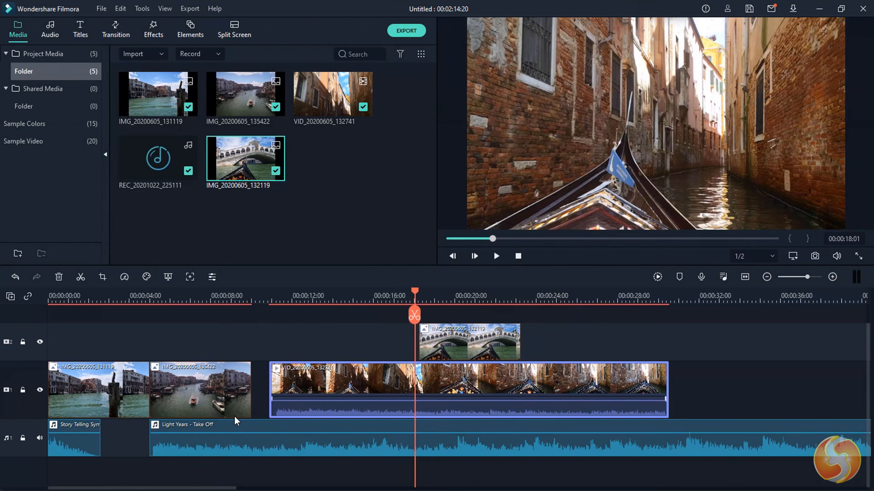
- Move the IMG_20200605_135422 clip to the second video track at about 00:00:12:00 and set the playhead to 00:00:24:22
left_click_drag(215, 385, 336, 339)
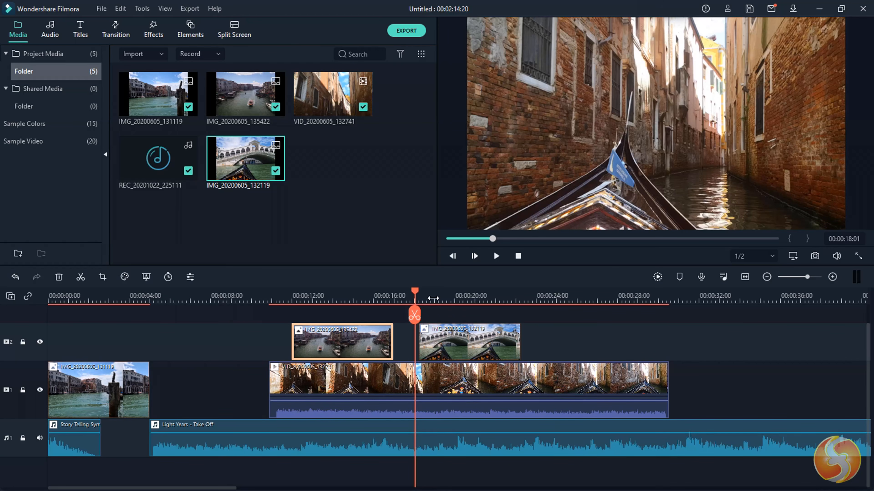
left_click_drag(415, 291, 554, 304)
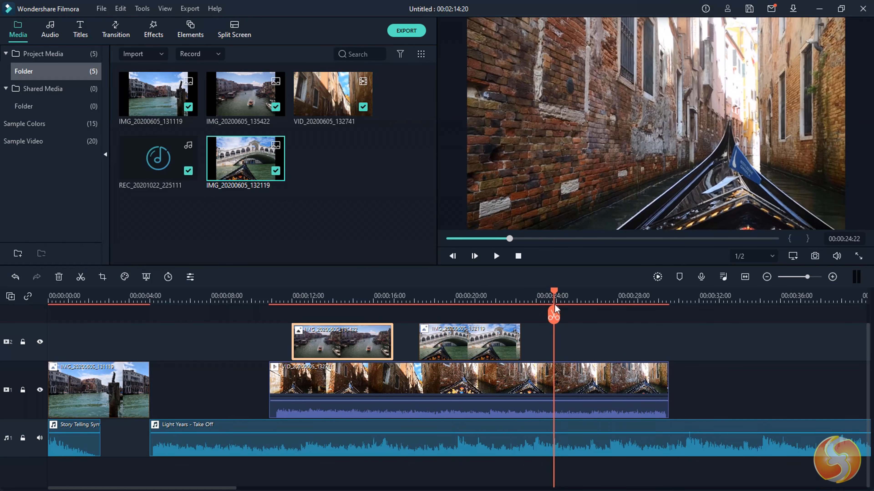
- Cut the IMG_20200605_132119 clip and paste it on the second video track at 00:00:33:04
left_click(488, 345)
key("Delete")
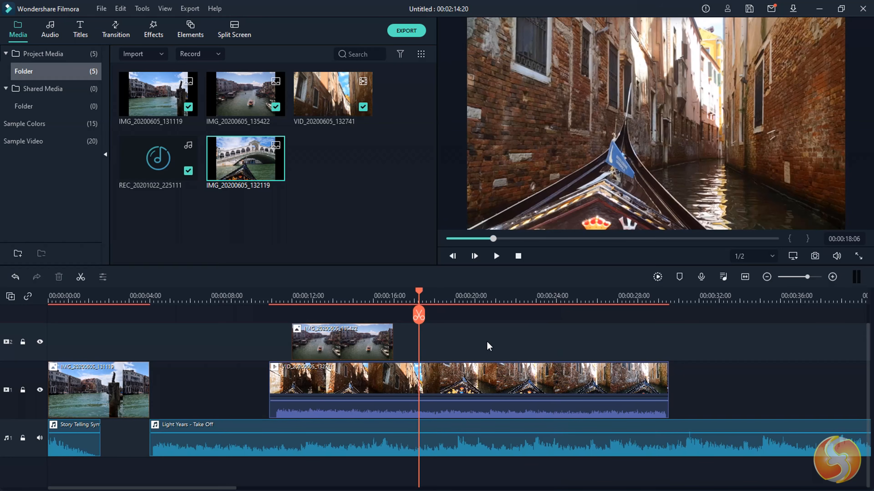
left_click(721, 297)
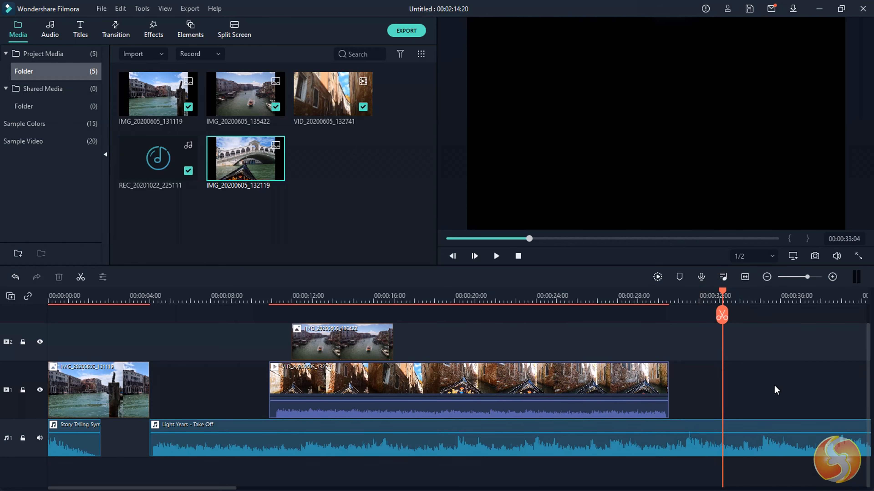
key("ctrl+v")
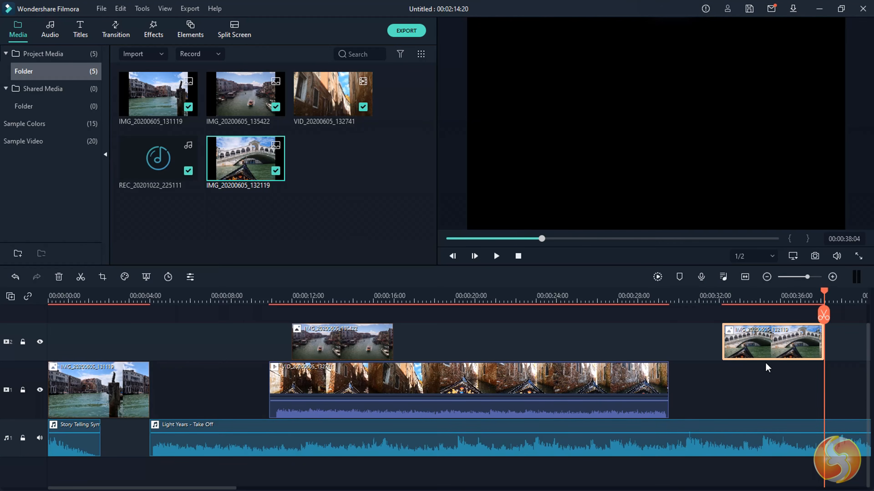
- Delete both photo clips from the second video track
left_click(359, 350)
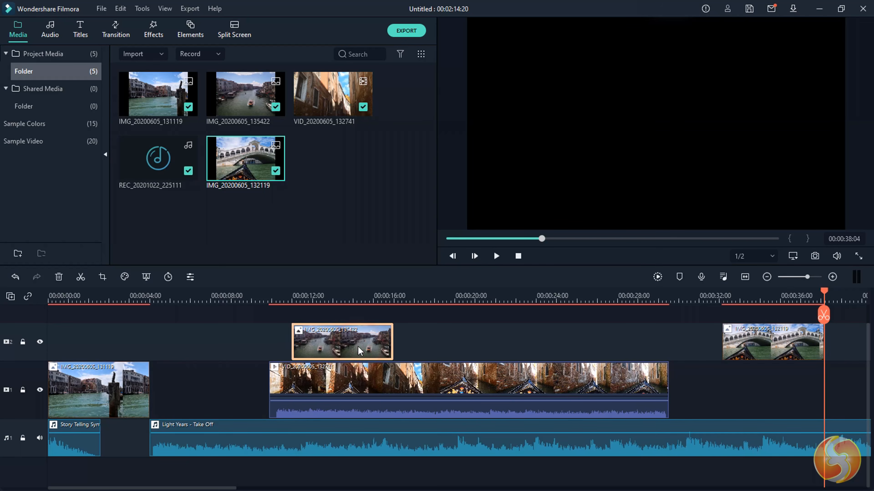
key("Delete")
left_click(654, 349)
key("Delete")
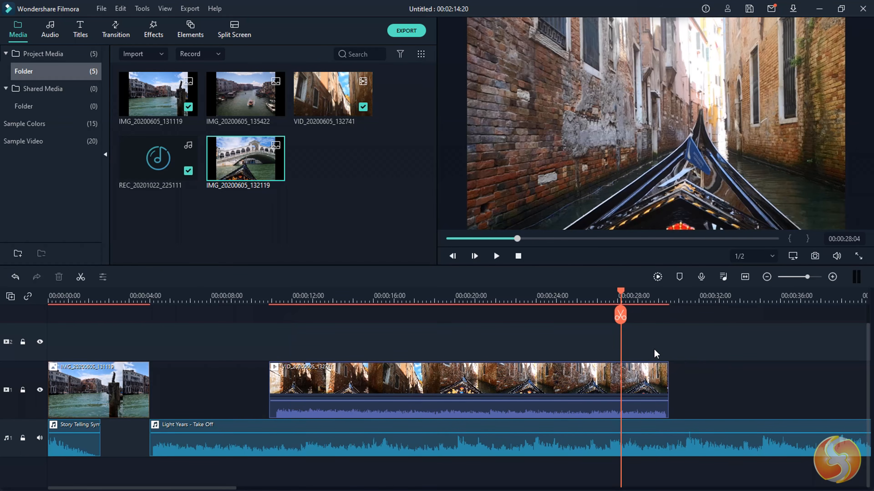
- Undo the photo clip deletions and the cut and paste of the IMG_20200605_132119 clip
key("ctrl+z")
key("ctrl+z")
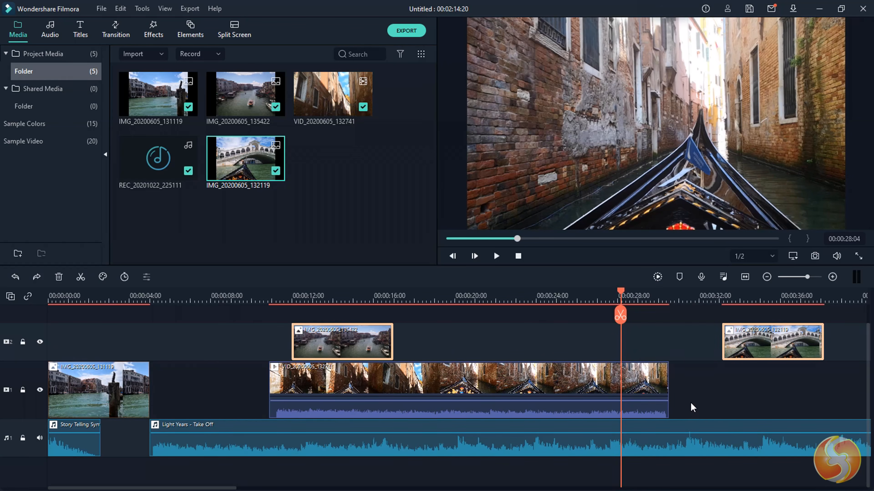
key("ctrl+z")
key("ctrl+z")
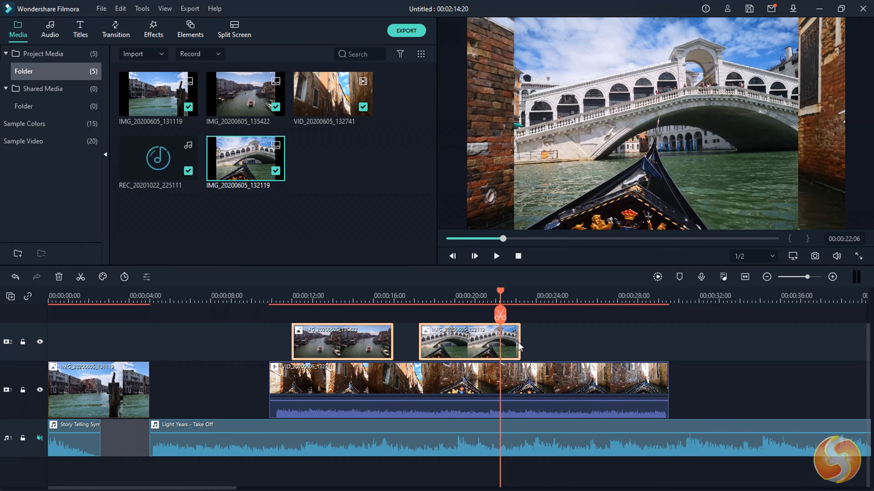
- Trim the end of the IMG_20200605_132119 clip slightly and play the timeline
mouse_move(519, 342)
left_mouse_down()
mouse_move(689, 340)
mouse_move(517, 343)
left_mouse_up()
left_click(496, 256)
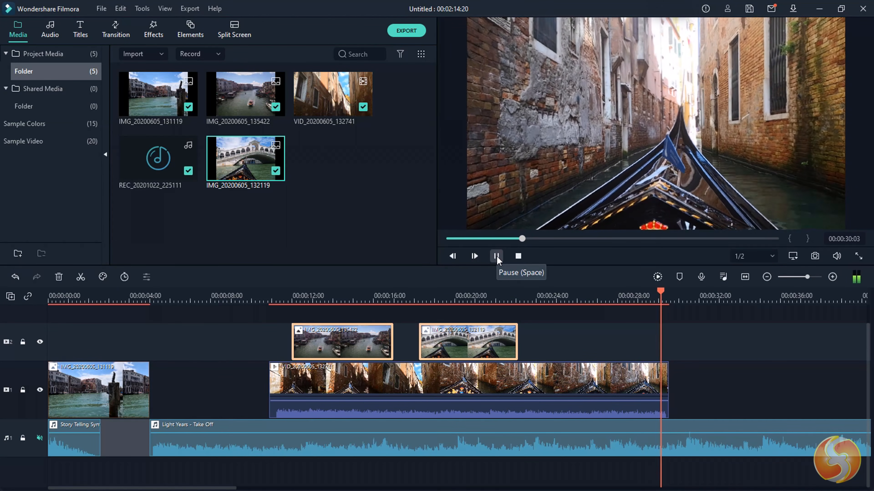
left_click(496, 256)
- Shorten the end of the VID_20200605_132741 clip to about 00:00:24:20 and play the timeline
left_click_drag(668, 382, 552, 382)
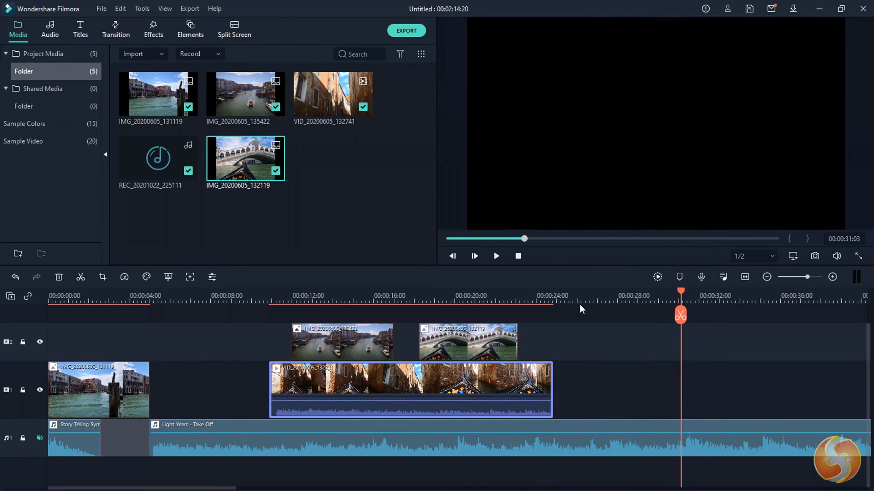
left_click(496, 256)
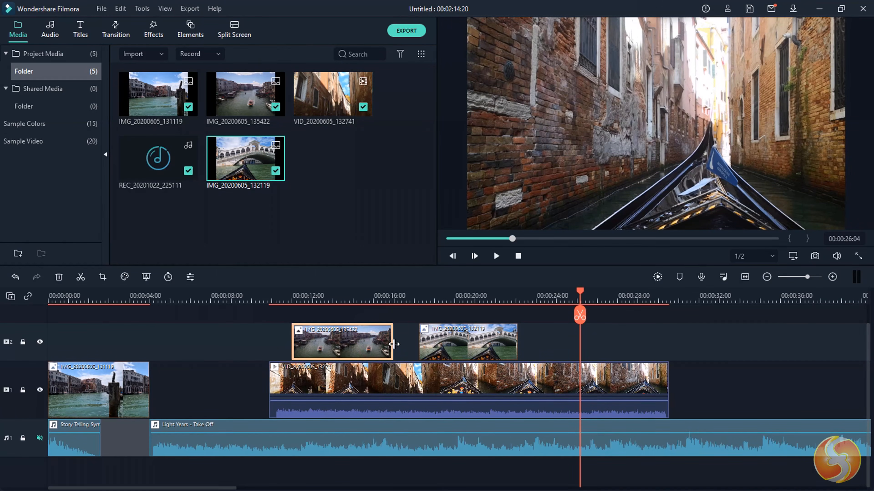
- Shorten the IMG_20200605_135422 clip to about 3.5 seconds and extend the IMG_20200605_131119 clip to about 6 seconds
left_click(390, 344)
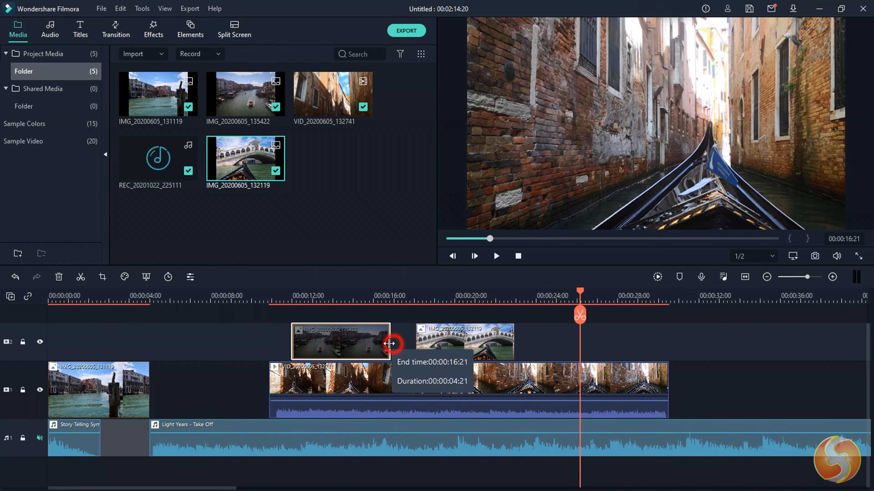
left_click_drag(389, 344, 363, 342)
left_click_drag(149, 390, 175, 393)
- Turn off Auto Ripple and try shortening the IMG_20200605_131119 clip to about 3 seconds
left_click(28, 297)
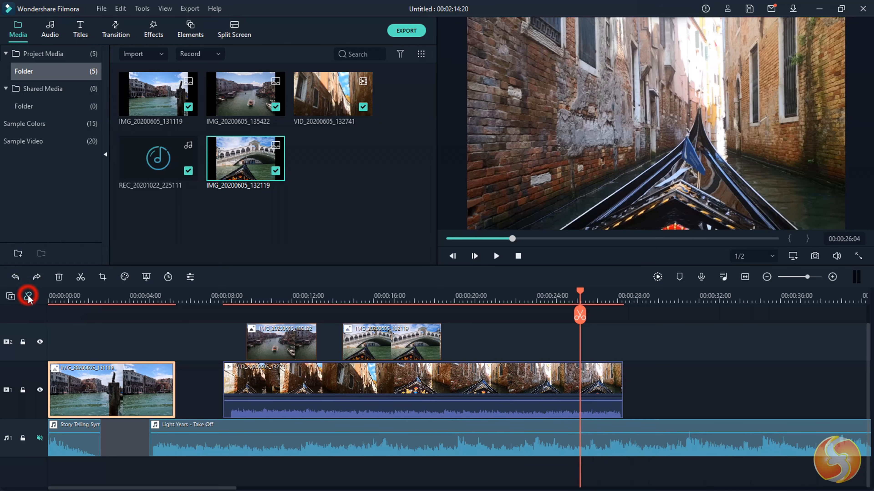
left_click_drag(174, 390, 111, 386)
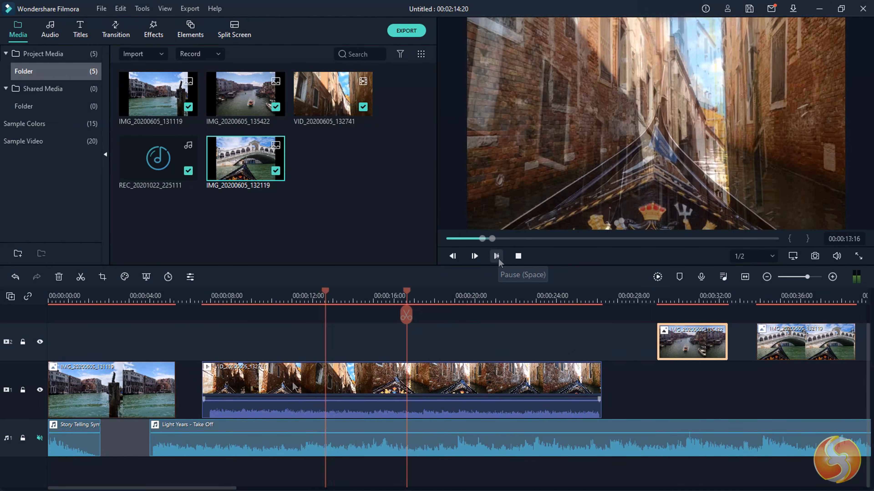
- Try a Fast speed preset and the 0.25x Slow preset on the VID_20200605_132741 clip, playing each result
left_click(292, 386)
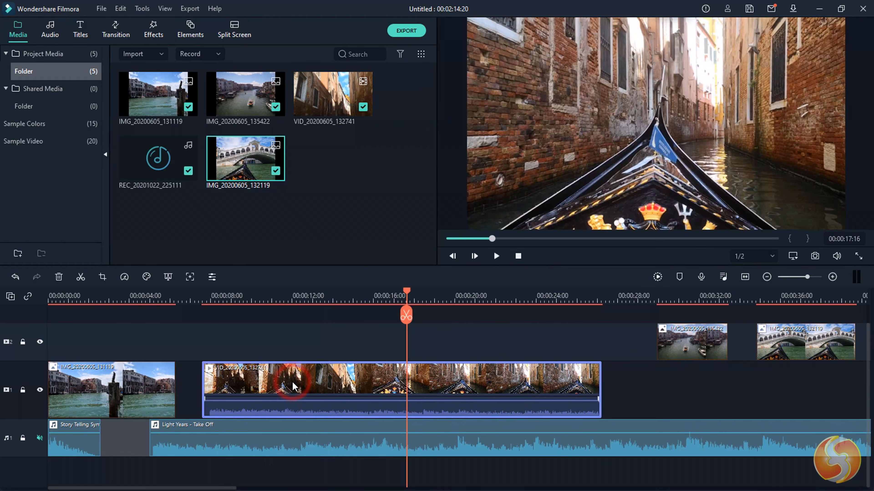
left_click(124, 278)
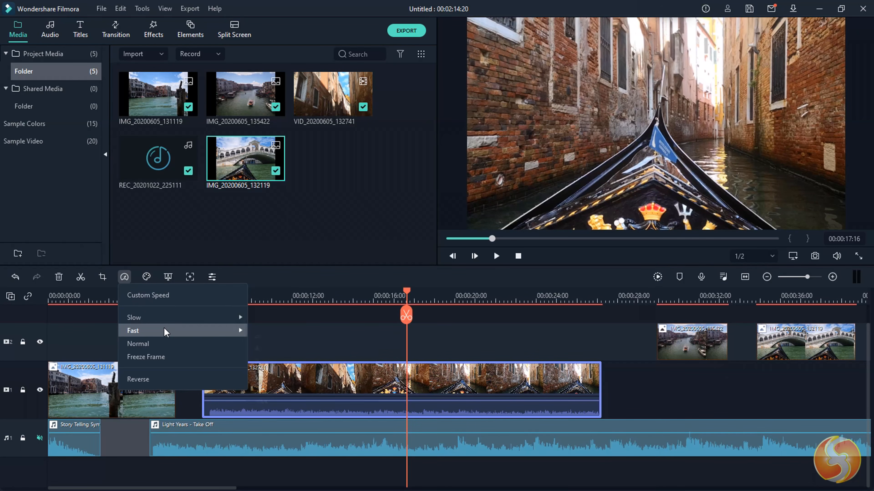
mouse_move(167, 331)
left_click(285, 349)
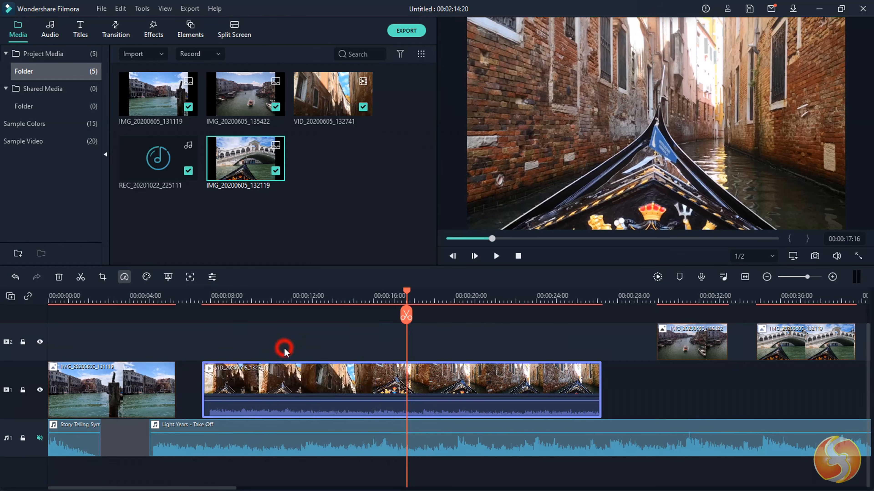
left_click(497, 256)
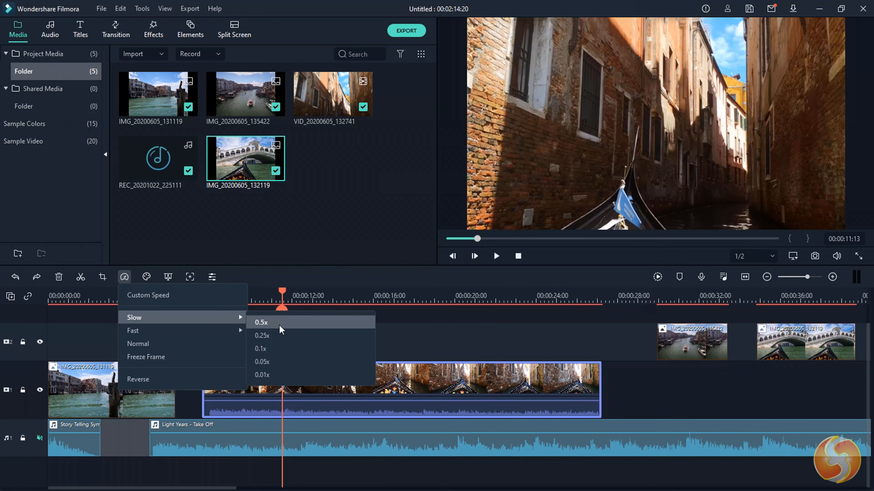
left_click(281, 338)
left_click(496, 256)
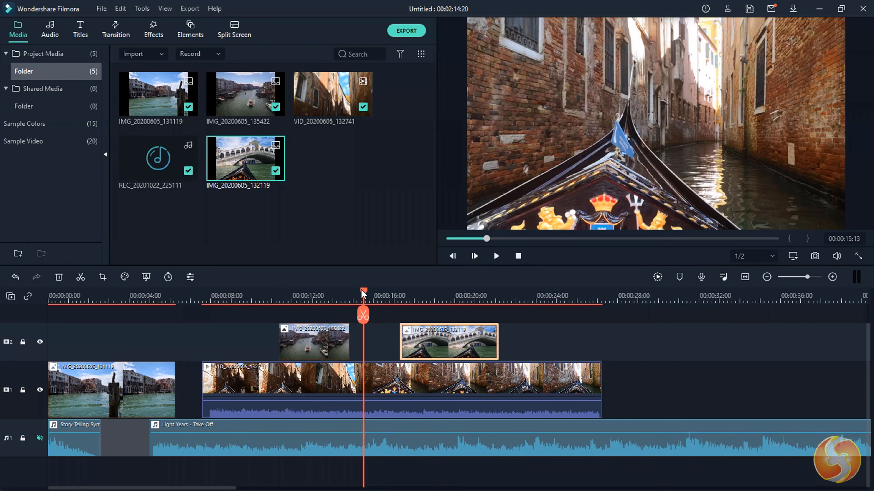
- Try splitting the VID_20200605_132741 clip at 00:00:12:24 and moving its second part about one second further along the track, then undo both
left_click_drag(363, 292, 313, 295)
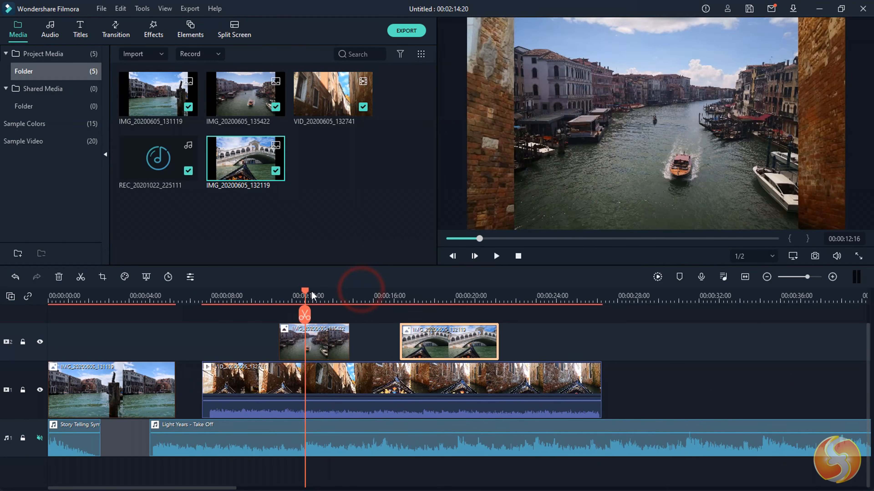
left_click(327, 380)
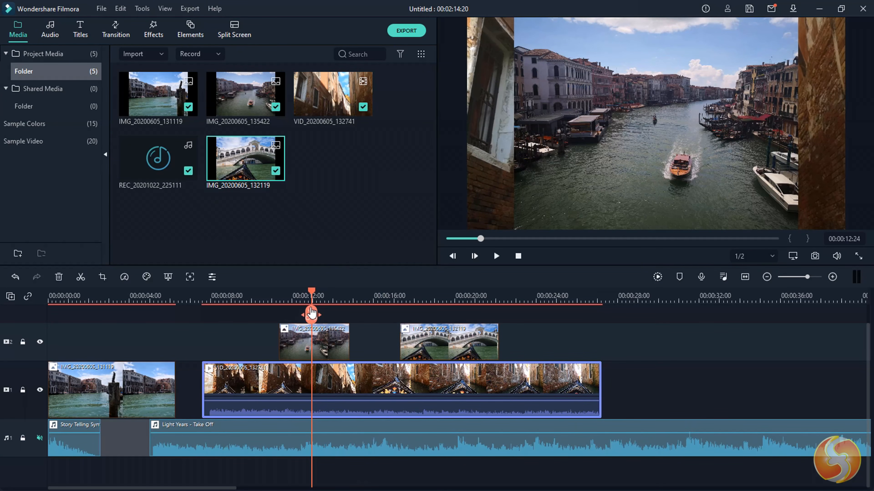
left_click(312, 314)
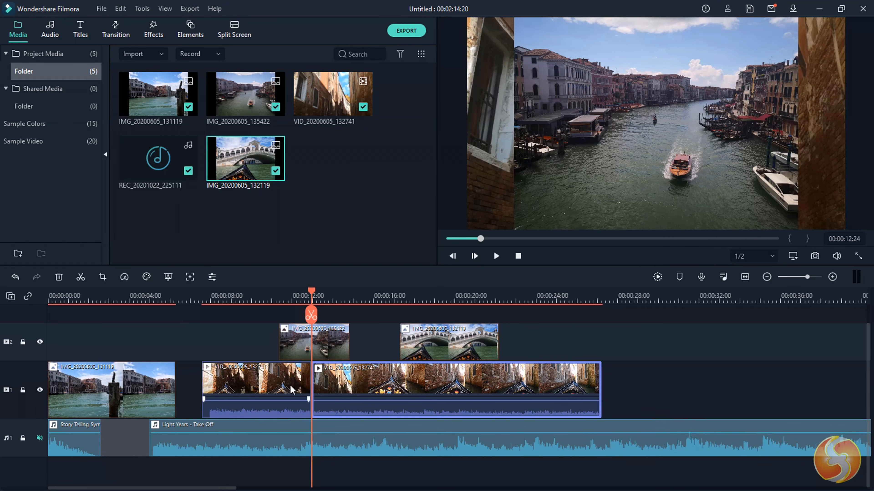
left_click_drag(350, 390, 377, 388)
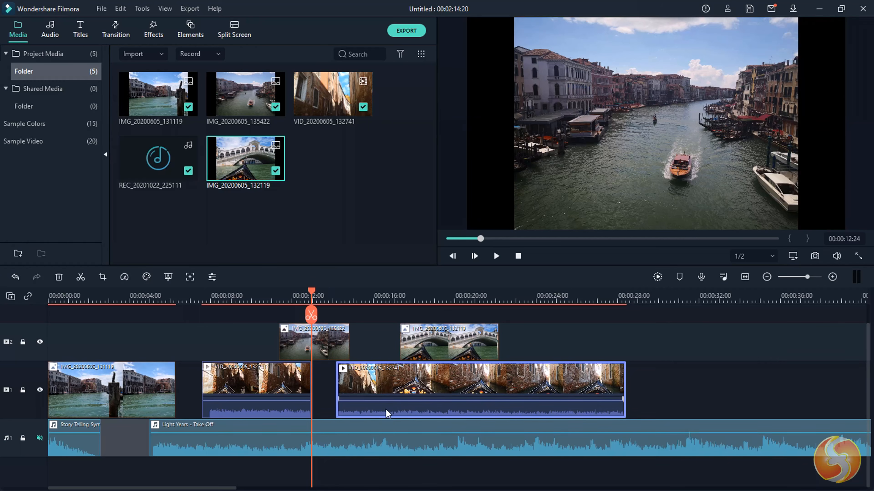
key("ctrl+z")
key("ctrl+z")
- Try deleting the IMG_20200605_135422 clip from the second video track, and undo the deletion
left_click(321, 348)
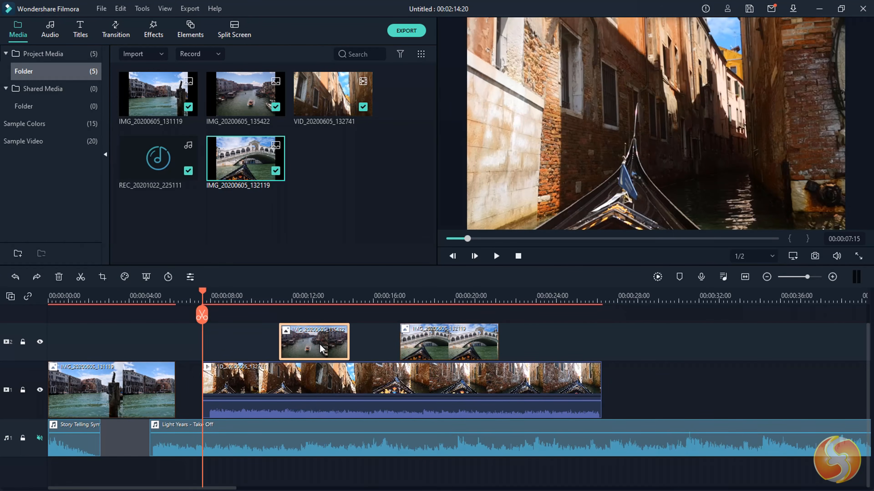
left_click(59, 281)
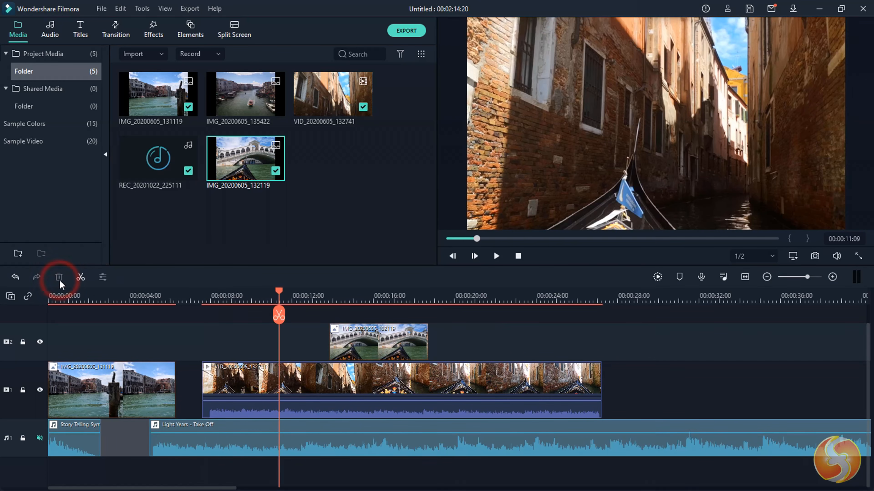
key("ctrl+z")
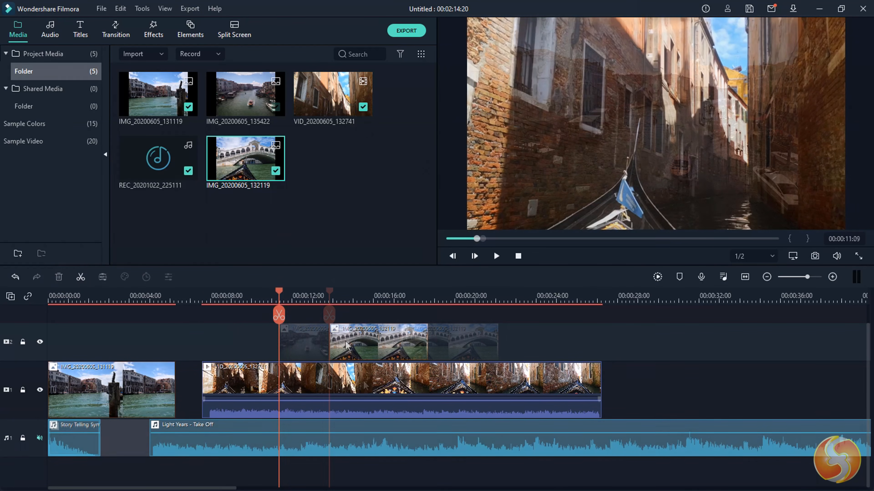
- Open the editing settings of the VID_20200605_132741 clip and compare them with those of the IMG_20200605_135422 and Light Years - Take Off clips
double_click(372, 390)
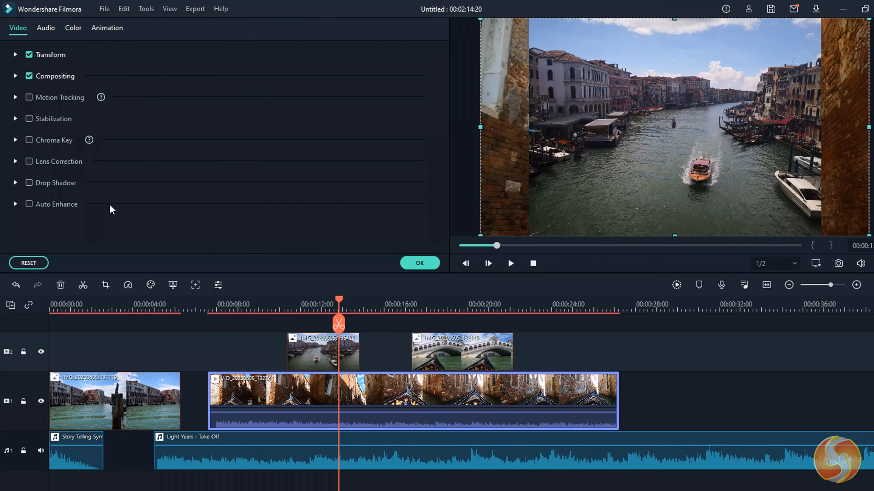
left_click(311, 350)
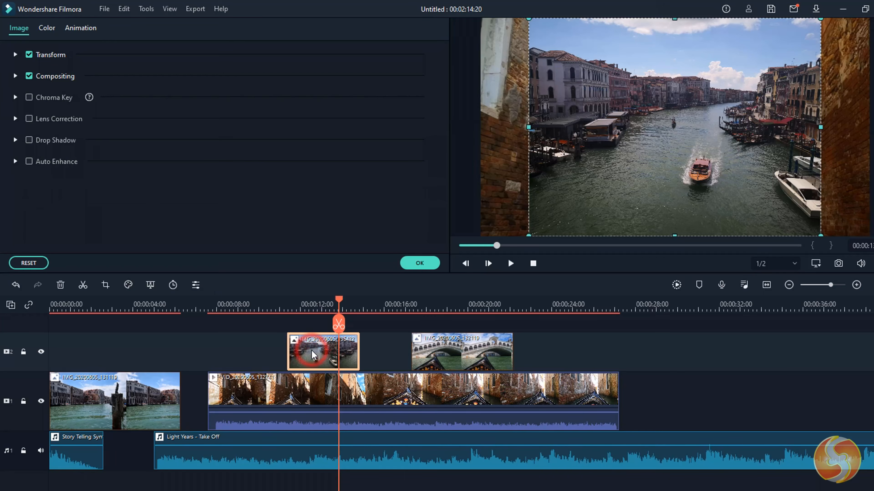
left_click(261, 448)
left_click(245, 405)
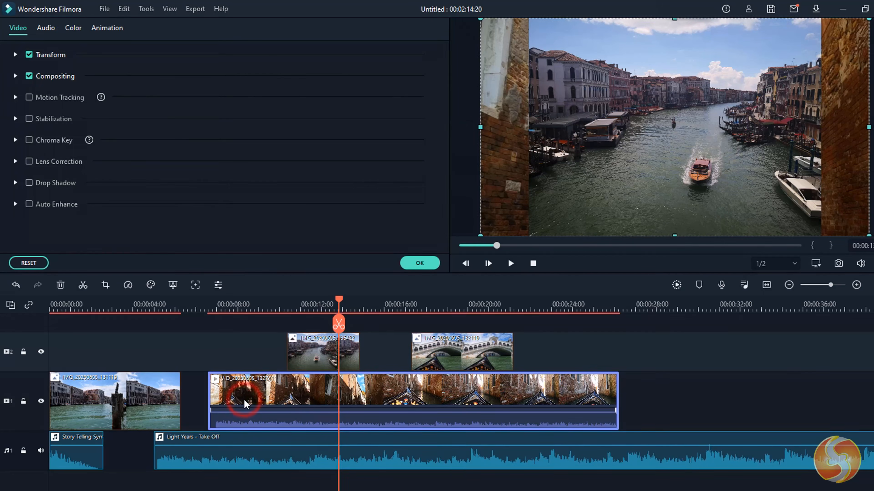
- Examine the video clip's color, animation and audio settings, switching its Tone correction off and on again
left_click(74, 28)
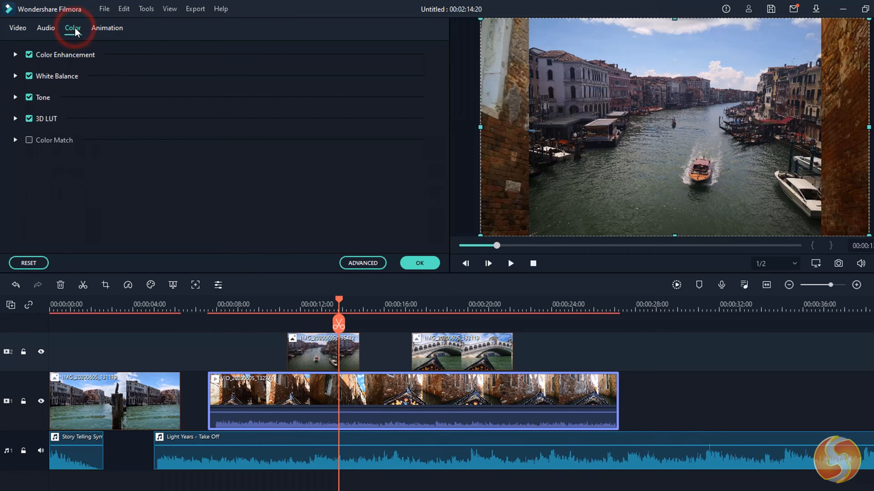
left_click(106, 28)
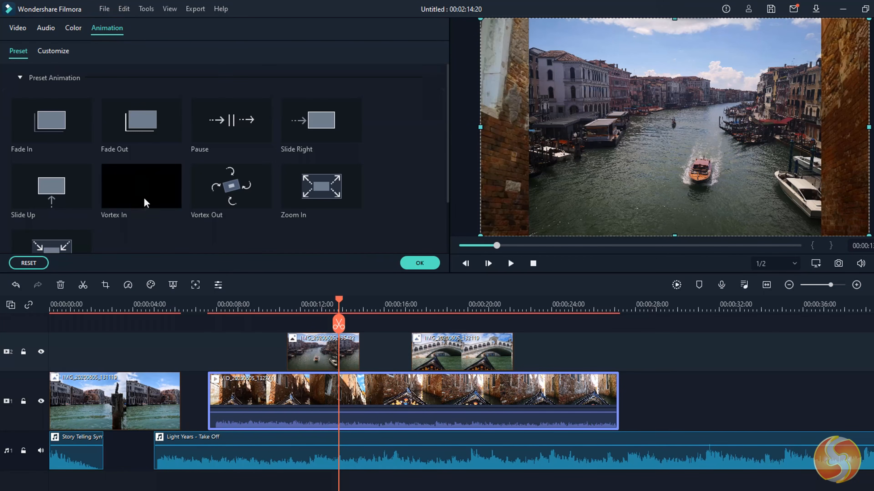
left_click(48, 32)
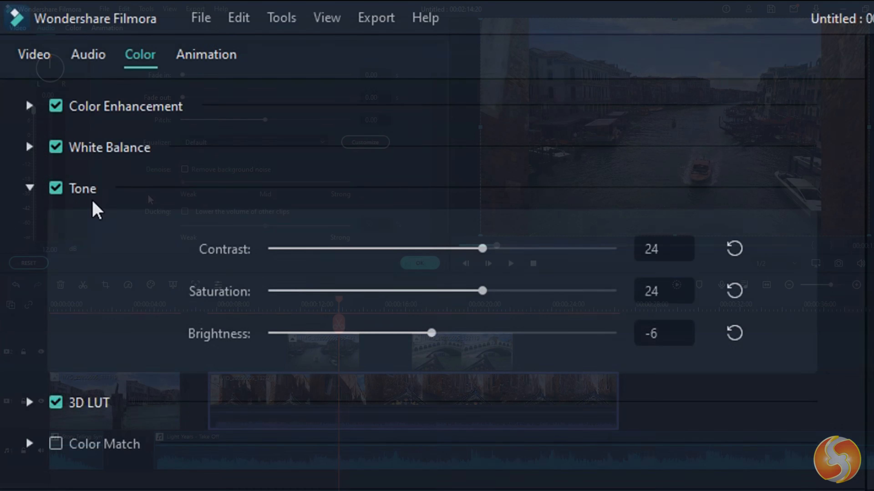
left_click(58, 190)
left_click(57, 190)
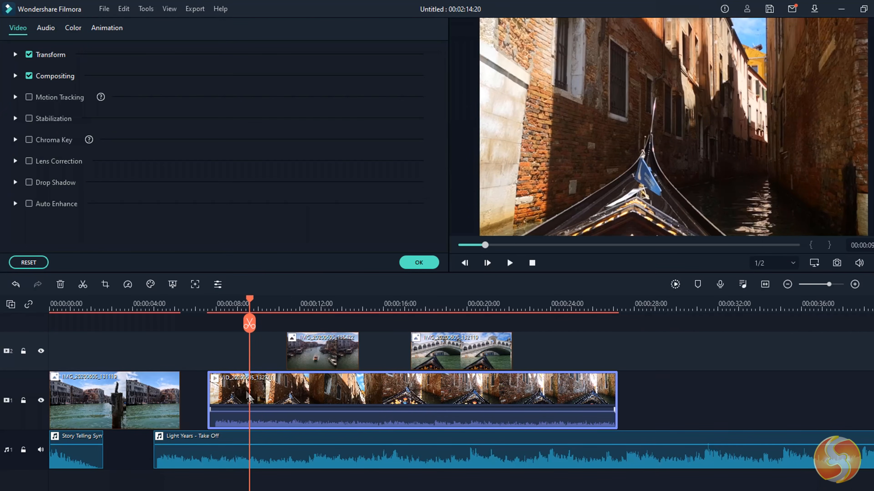
- Expand the Transform settings of the VID_20200605_132741 clip and try its rotation and horizontal flip, returning both to the original orientation
left_click(259, 398)
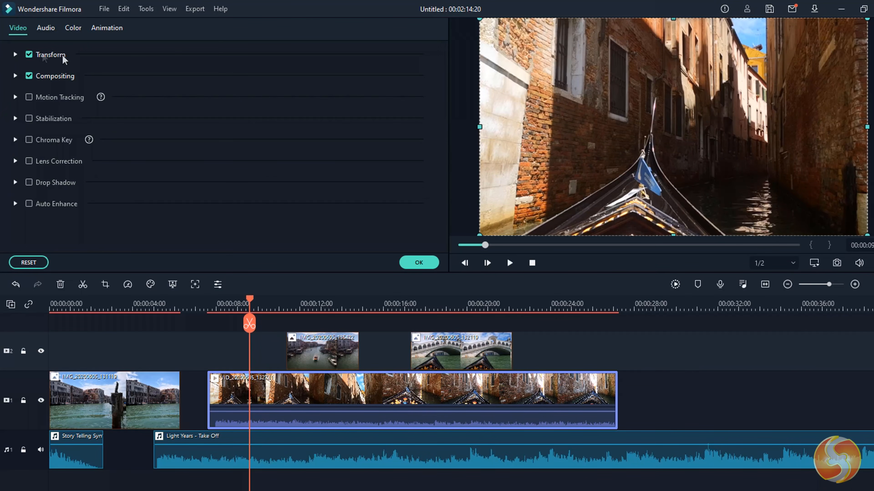
left_click(19, 30)
left_click(15, 55)
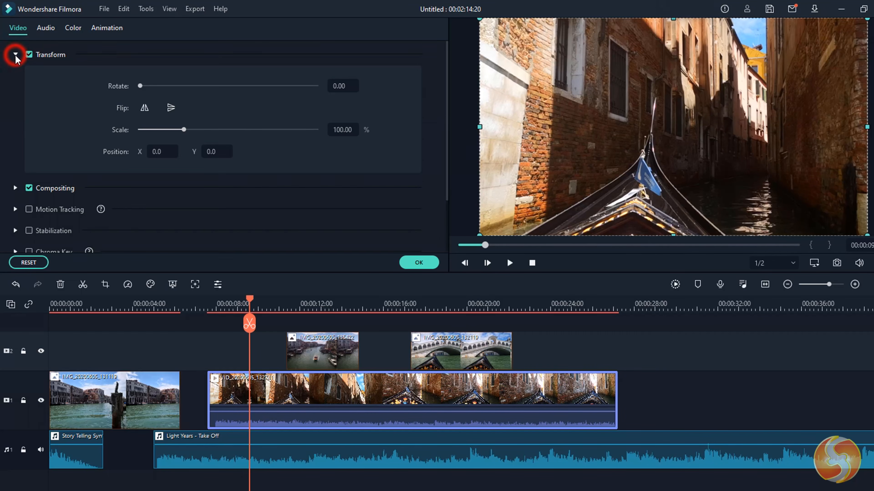
left_click_drag(140, 88, 140, 86)
left_click(144, 107)
left_click(145, 107)
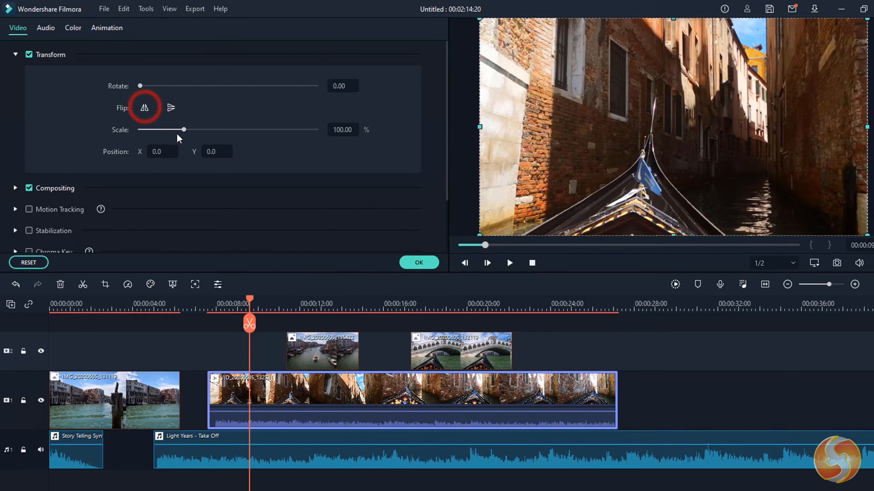
- Try scaling the video clip down to 62.24%, repositioning it towards the frame's upper right and rotating it
left_click_drag(184, 130, 201, 130)
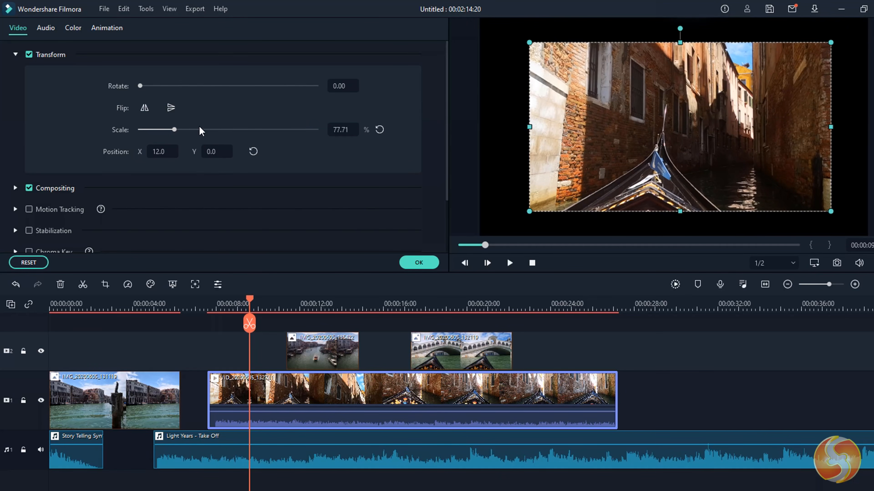
mouse_move(700, 117)
left_mouse_down()
mouse_move(697, 110)
mouse_move(731, 96)
mouse_move(690, 105)
left_mouse_up()
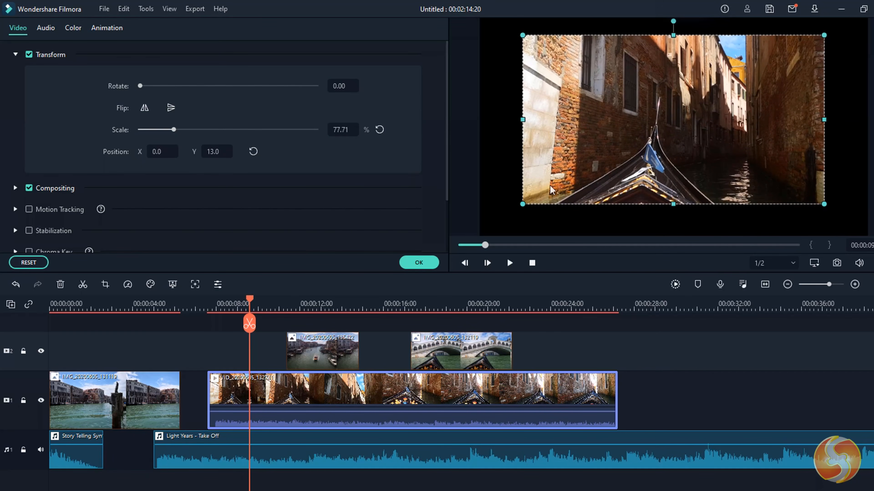
left_click_drag(522, 205, 591, 169)
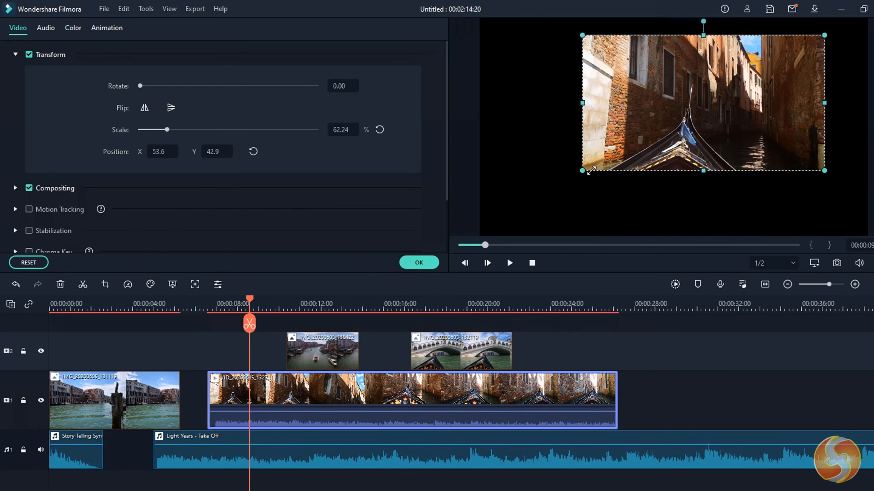
mouse_move(703, 21)
left_mouse_down()
mouse_move(646, 55)
mouse_move(674, 27)
mouse_move(707, 30)
left_mouse_up()
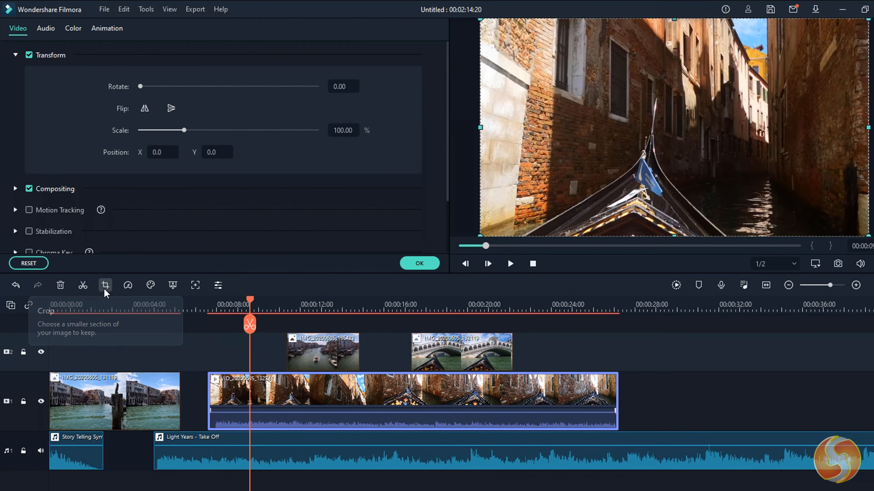
- Try cropping the VID_20200605_132741 clip to a smaller, repositioned area of its frame
left_click(105, 286)
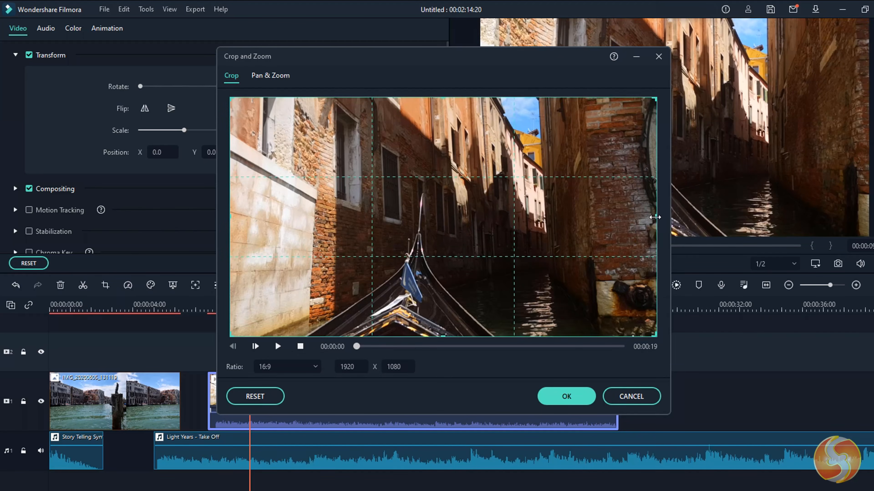
left_click_drag(554, 200, 516, 197)
left_click_drag(393, 160, 428, 255)
left_click(567, 396)
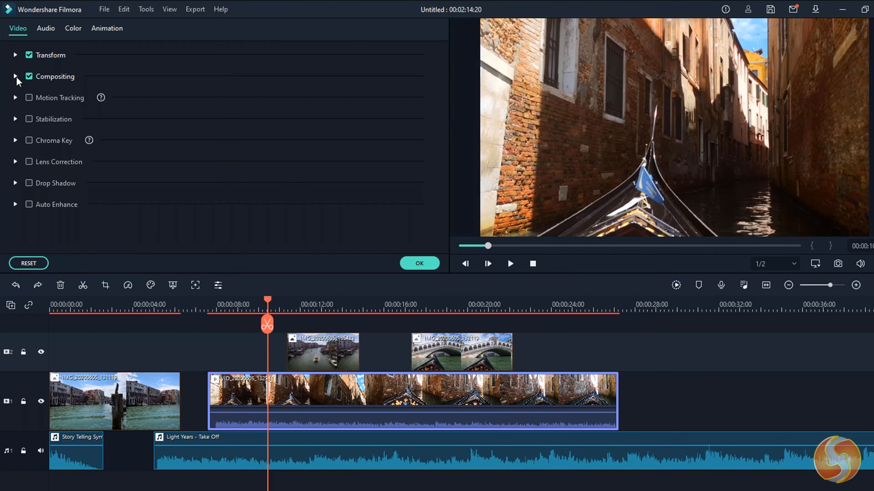
- Try out the opacity and the available blending modes in the video clip's Compositing settings
left_click(15, 77)
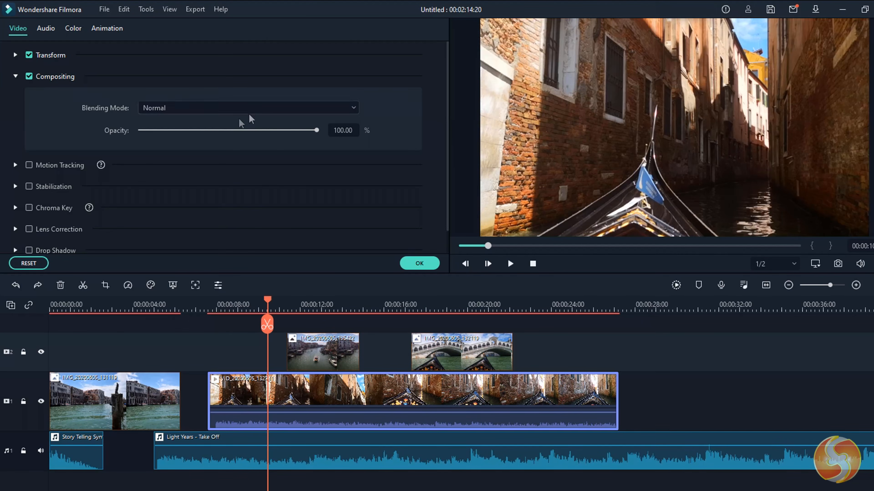
mouse_move(317, 131)
left_mouse_down()
mouse_move(249, 130)
mouse_move(320, 130)
left_mouse_up()
left_click(354, 107)
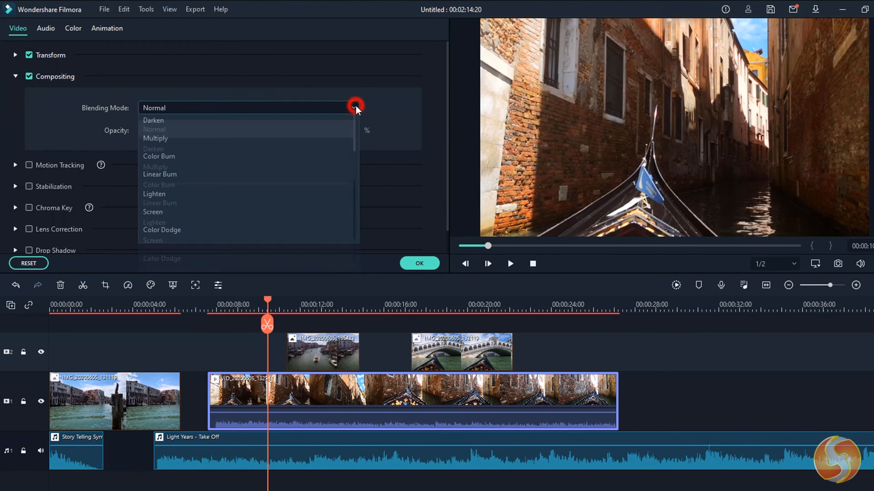
left_click(253, 220)
- Preview the cyclist clip on video track 1, enable Motion Tracking for it and fit the tracking frame over the cyclist's chest
left_click(511, 264)
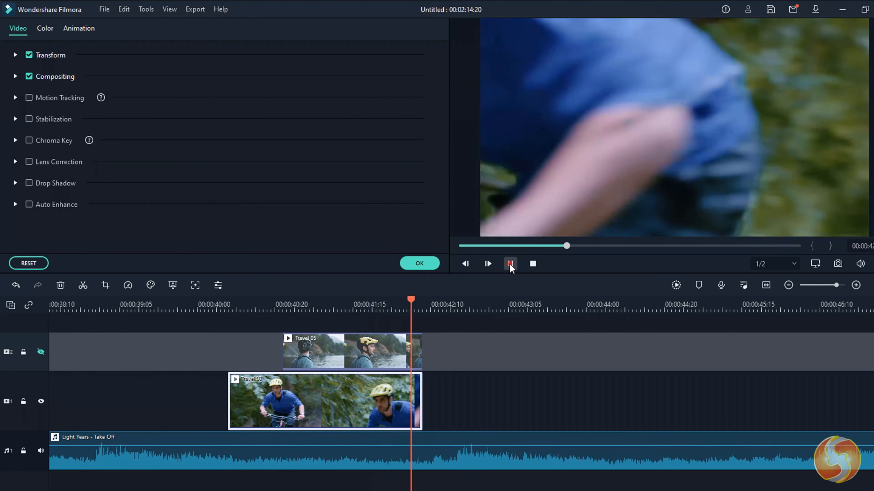
left_click(510, 264)
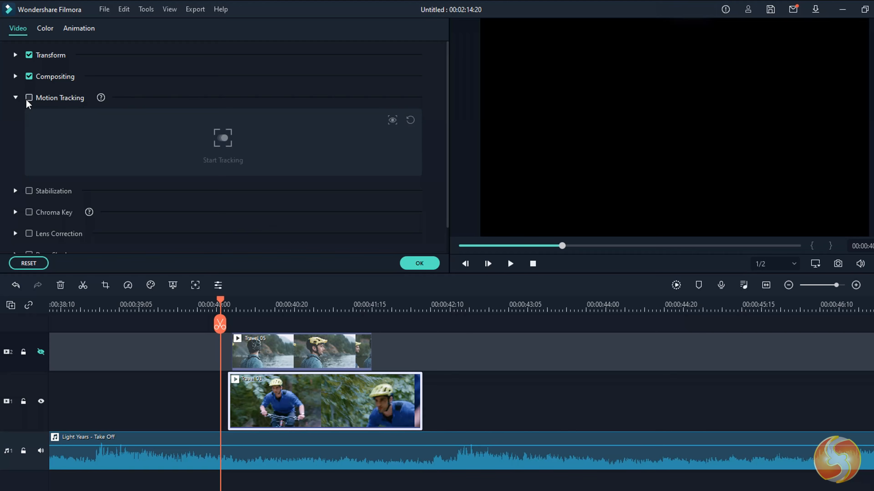
left_click(26, 99)
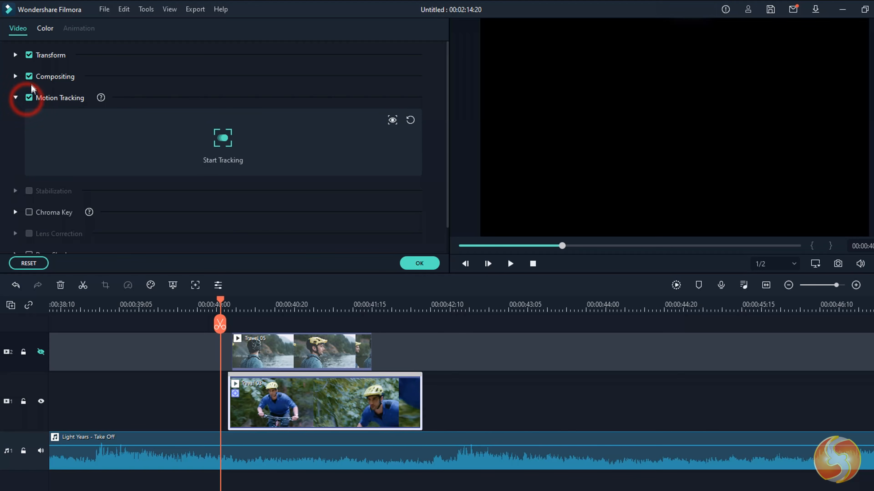
left_click_drag(220, 300, 228, 301)
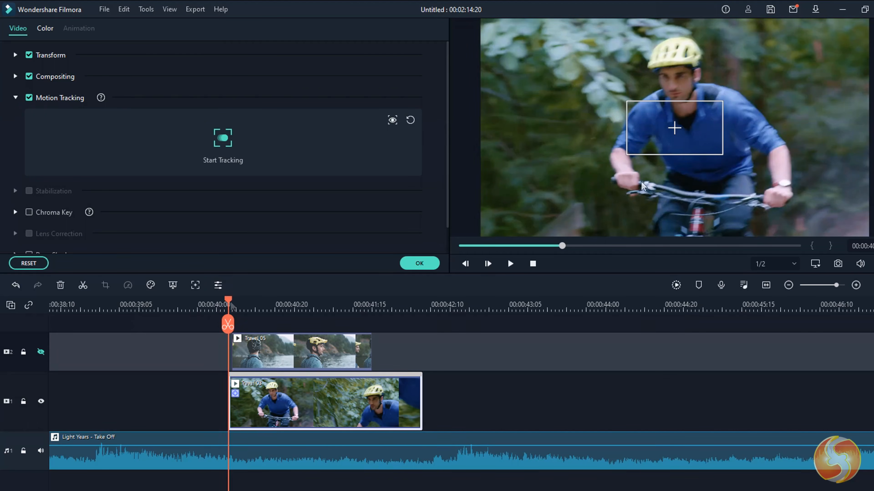
mouse_move(678, 129)
left_mouse_down()
mouse_move(706, 121)
mouse_move(676, 120)
left_mouse_up()
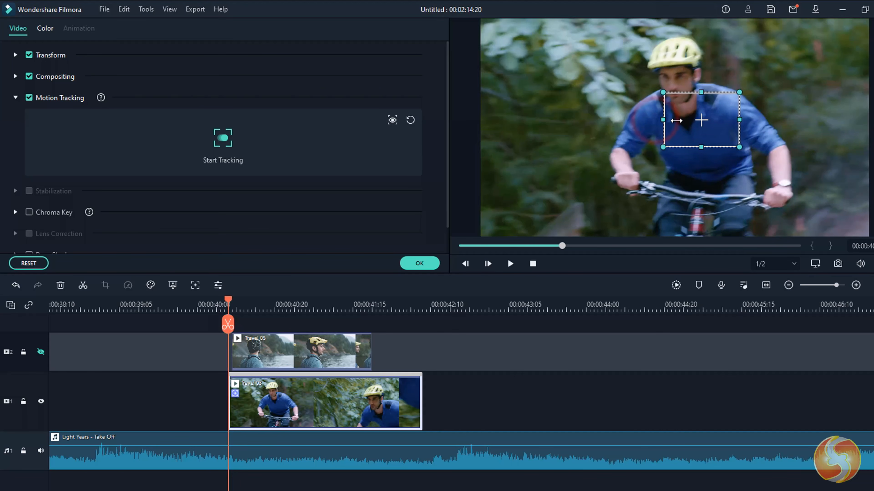
- Show video track 2, and shrink the Travel 05 clip to fit over the tracking frame on the cyclist's chest
key("Right")
key("Right")
key("Right")
left_click(40, 352)
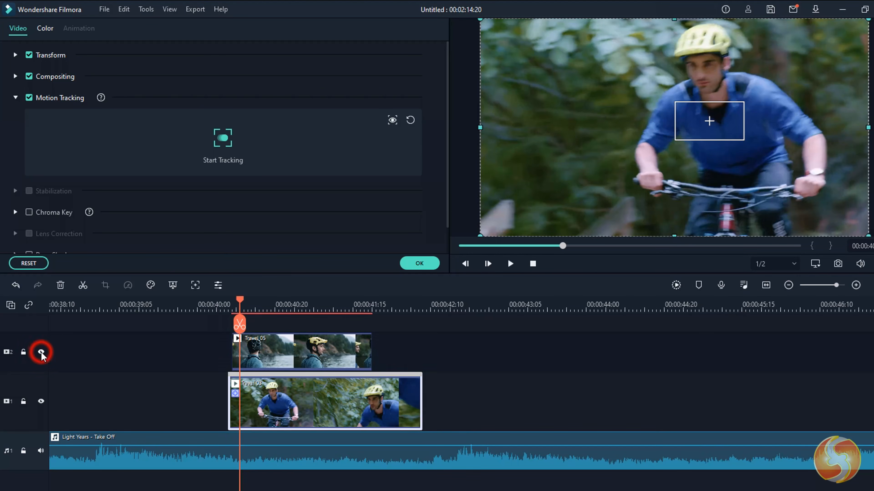
left_click(267, 342)
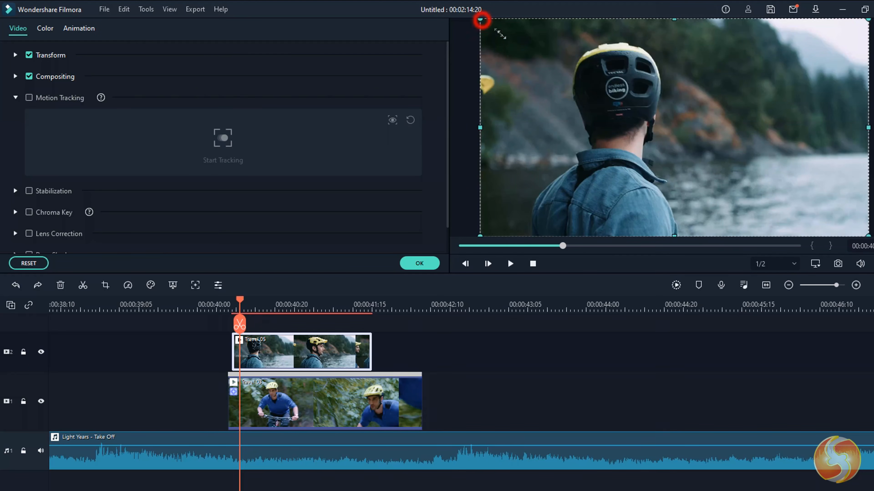
left_click_drag(480, 20, 580, 73)
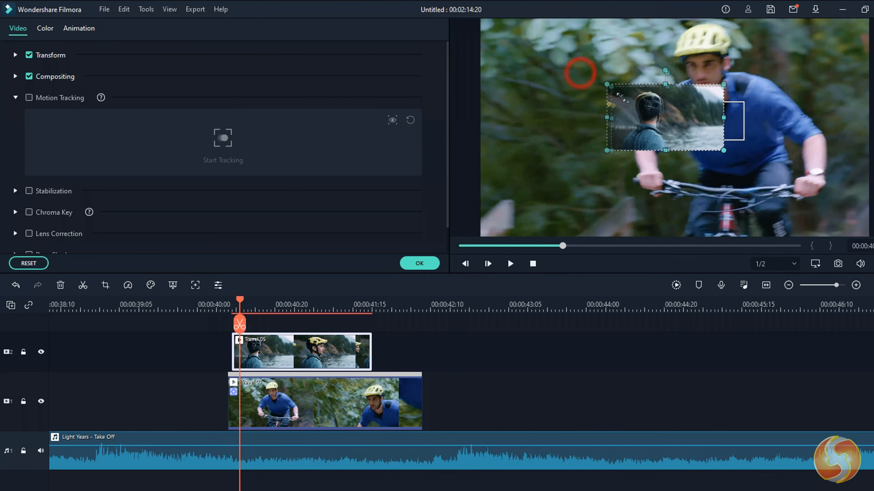
left_click_drag(622, 98, 718, 113)
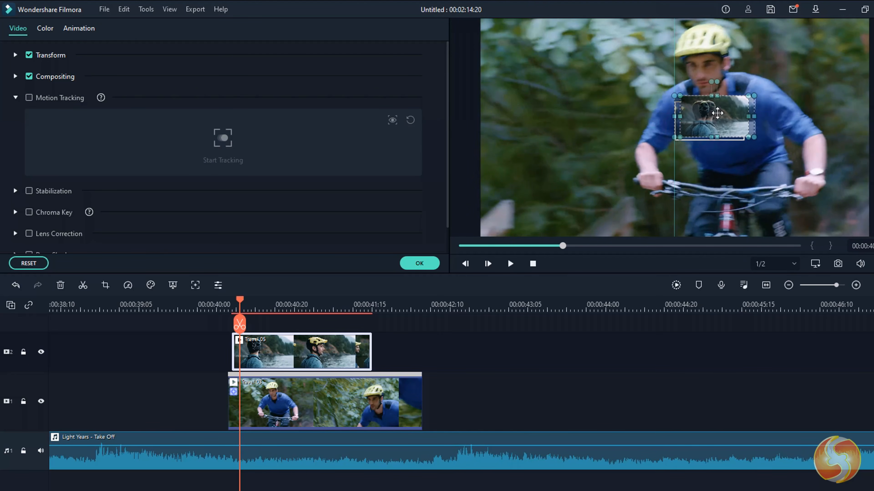
- Run motion tracking on the cyclist clip, link the Travel 05 clip to the tracked motion and play the preview
left_click(280, 400)
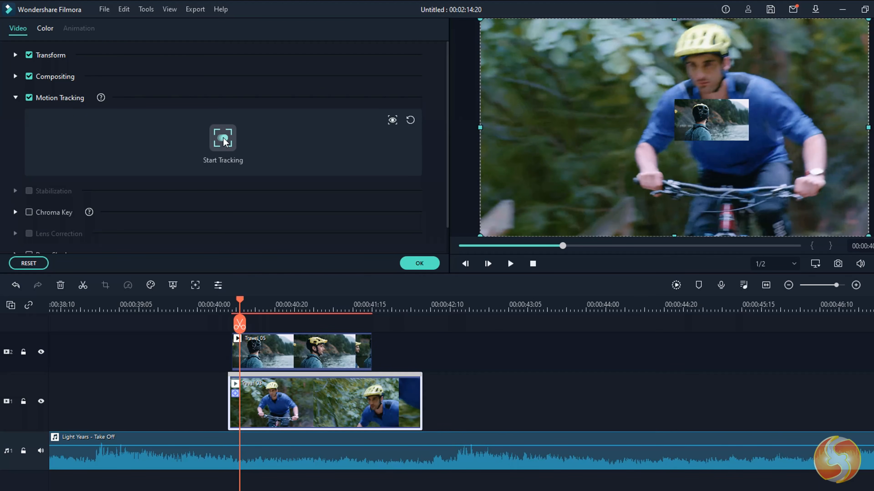
left_click(223, 138)
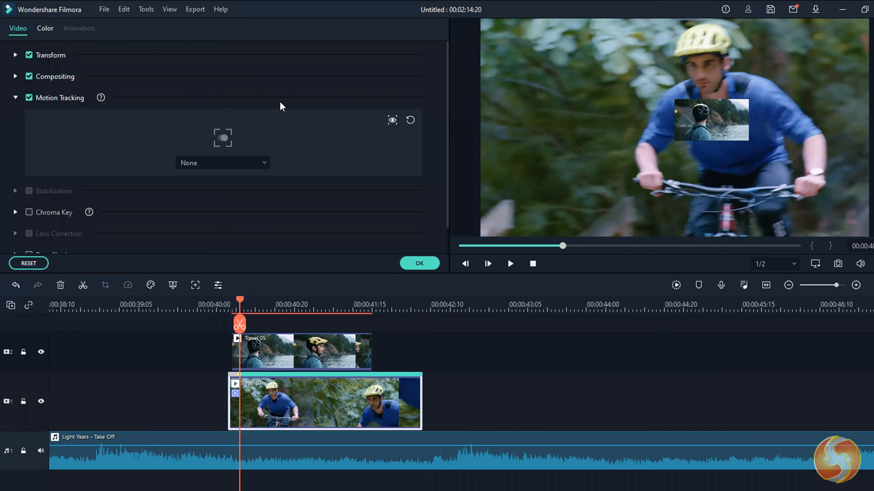
left_click(263, 163)
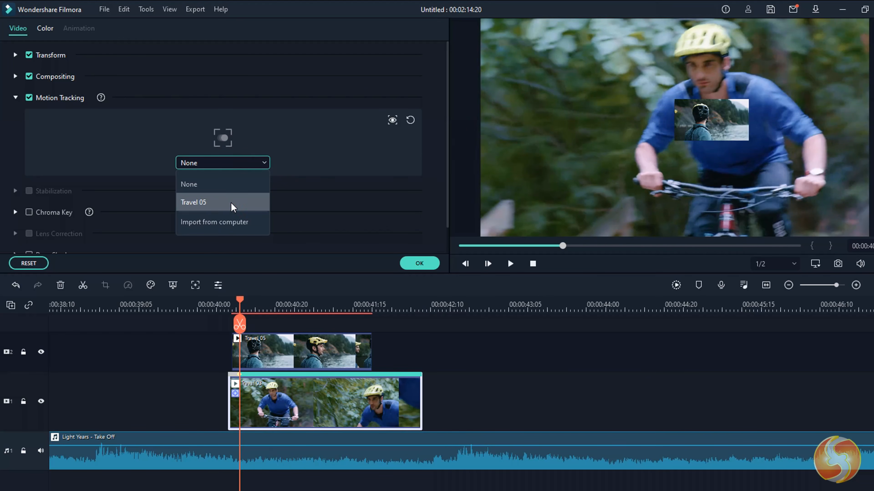
left_click(231, 202)
left_click(510, 264)
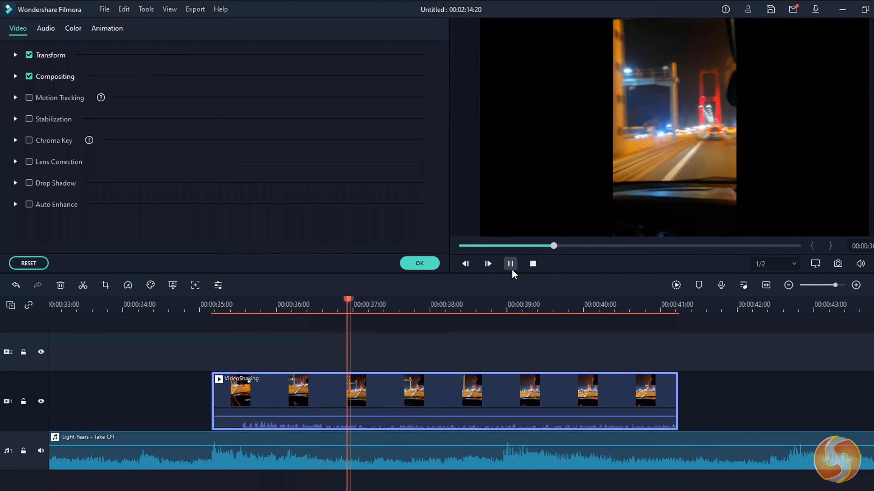
- Enable Stabilization for the VideoShaking clip, let it analyze the footage and play the preview
left_click(15, 119)
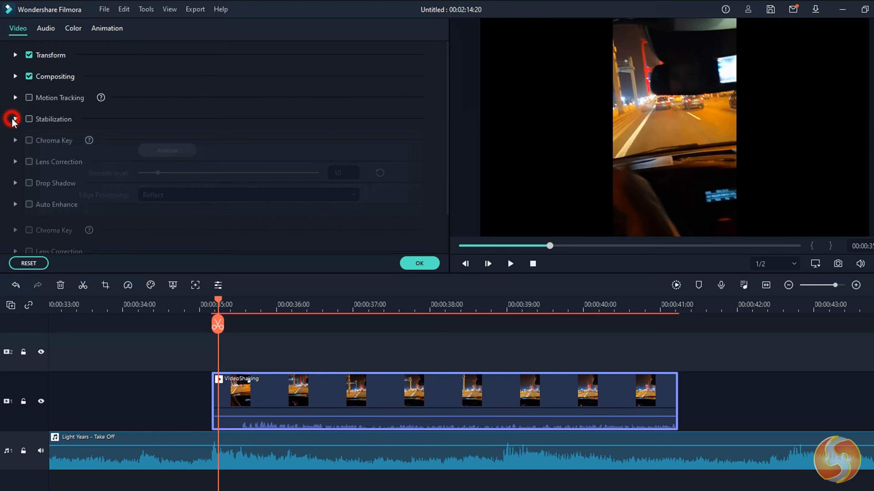
left_click(28, 119)
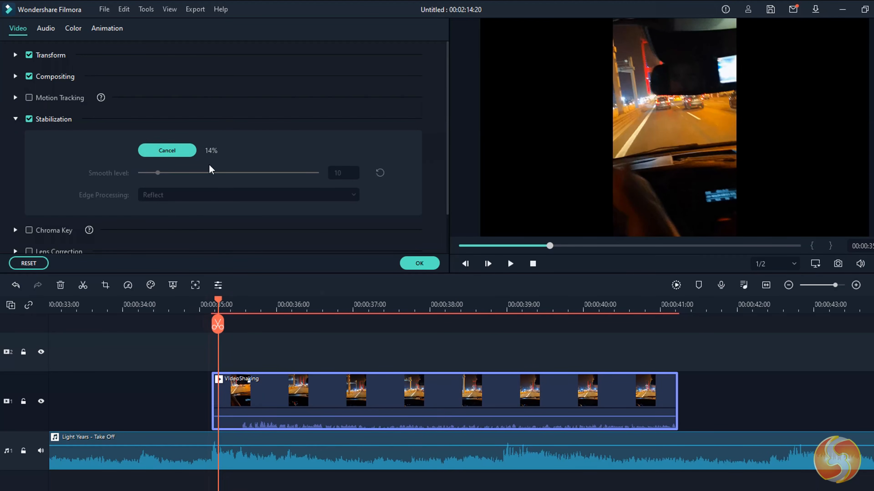
left_click(510, 263)
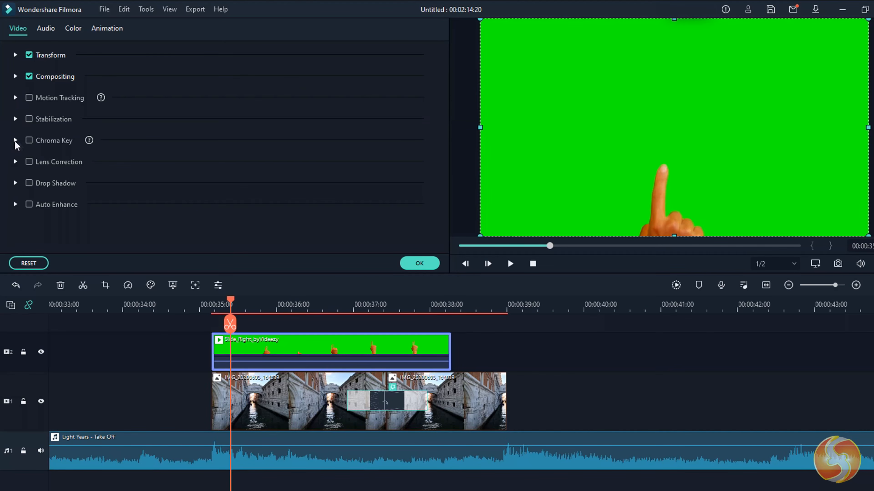
- Enable Chroma Key on the green-screen hand clip, set the key's offset to 10 and preview it over the canal photos
left_click(16, 141)
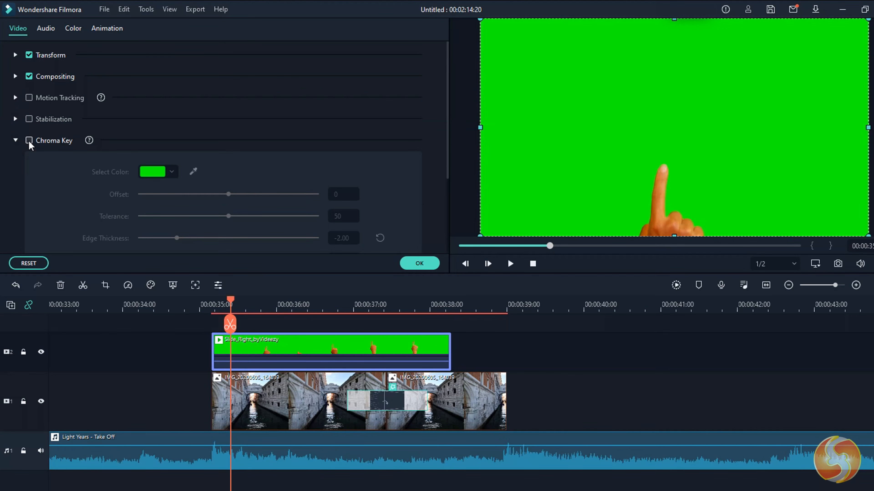
left_click(29, 140)
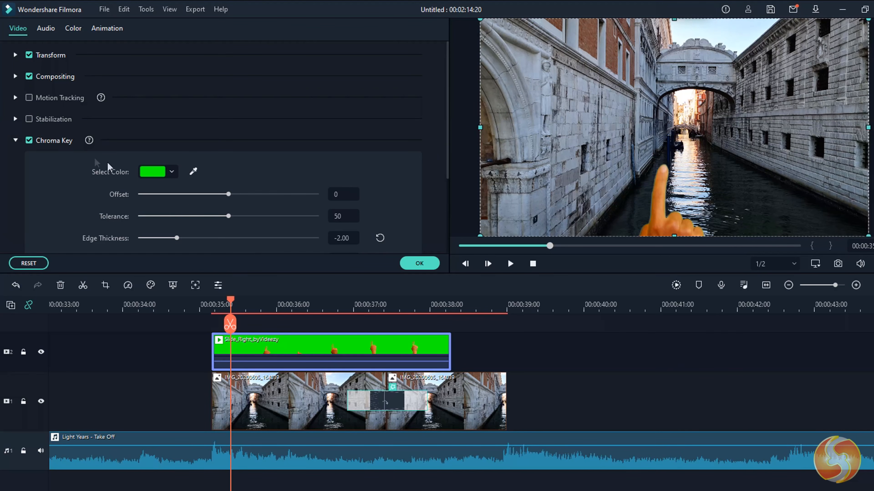
left_click(237, 194)
left_click(513, 266)
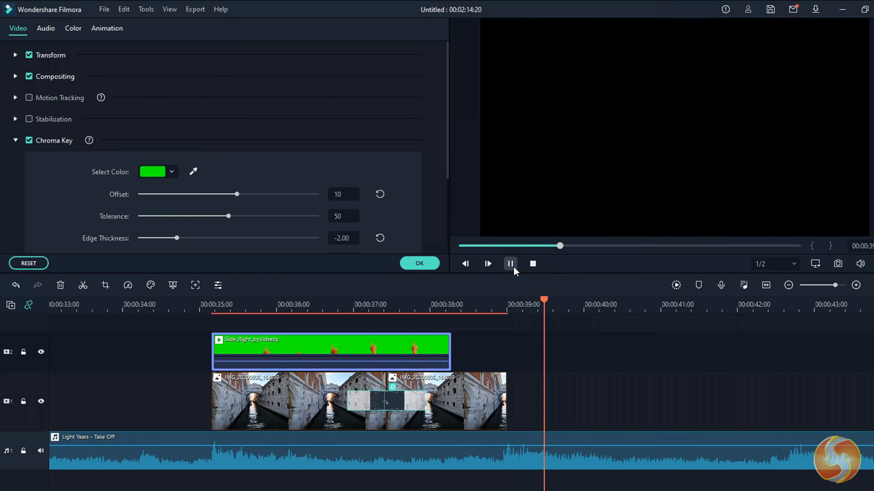
left_click(510, 264)
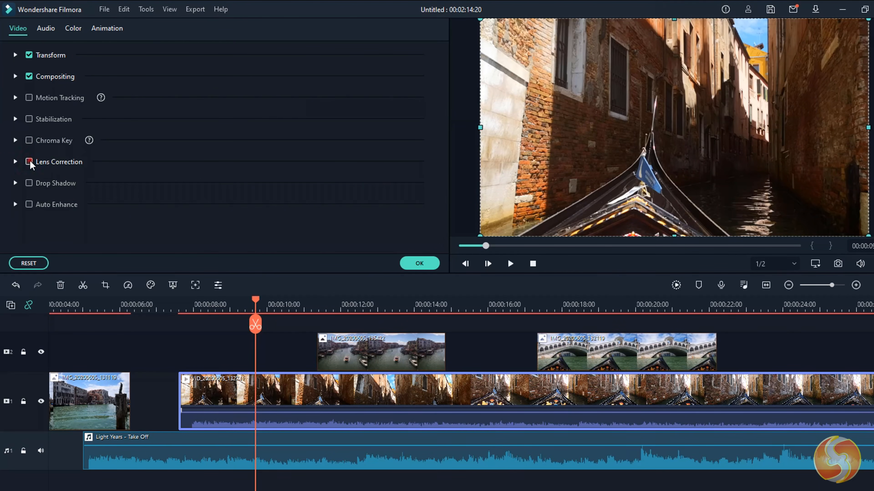
- Enable Lens Correction on the gondola clip and try the GoPro Hero 4 profile and another camera model
left_click(30, 162)
left_click(218, 192)
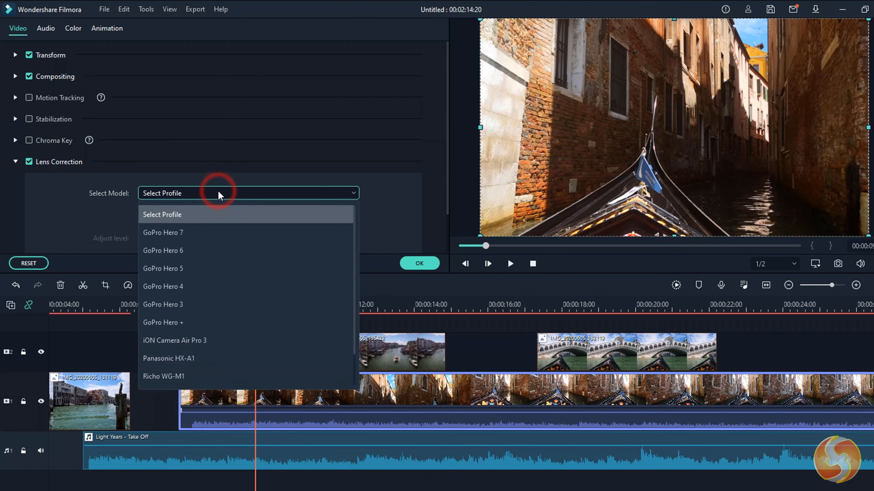
left_click(214, 286)
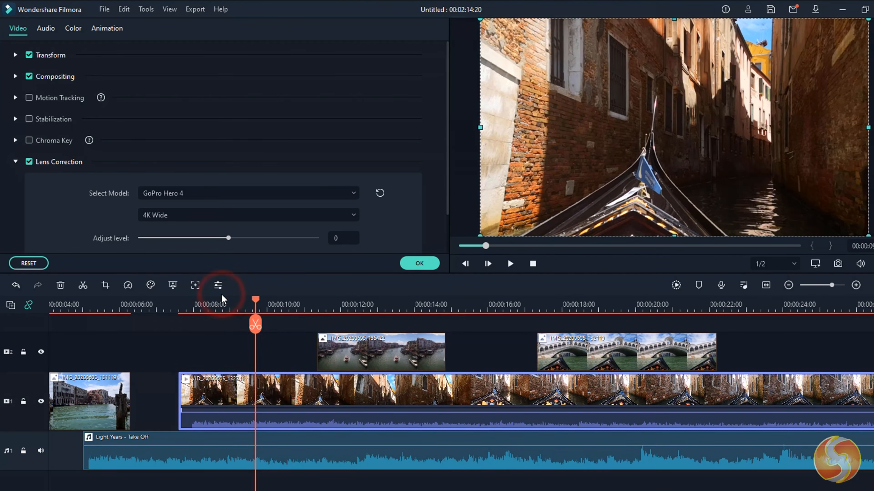
left_click(228, 196)
left_click(192, 322)
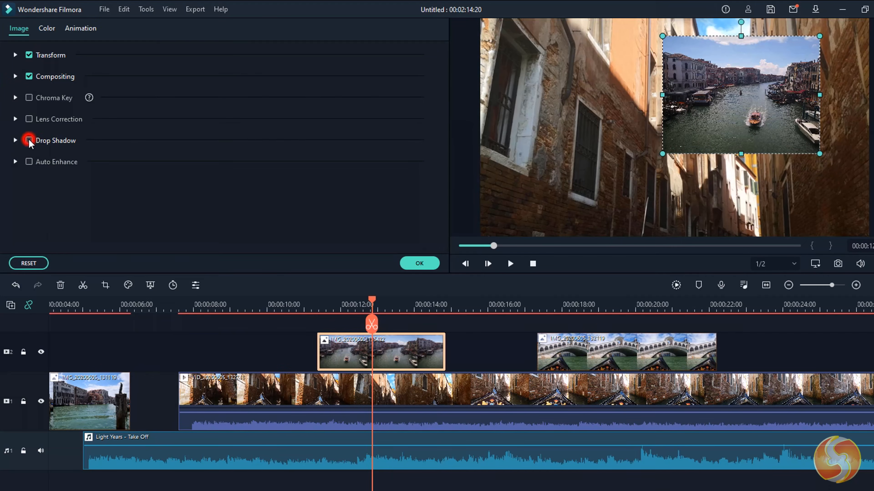
- Enable Drop Shadow on the canal picture on video track 2, with distance 5 and blur 1, and adjust the shadow's opacity
left_click(29, 140)
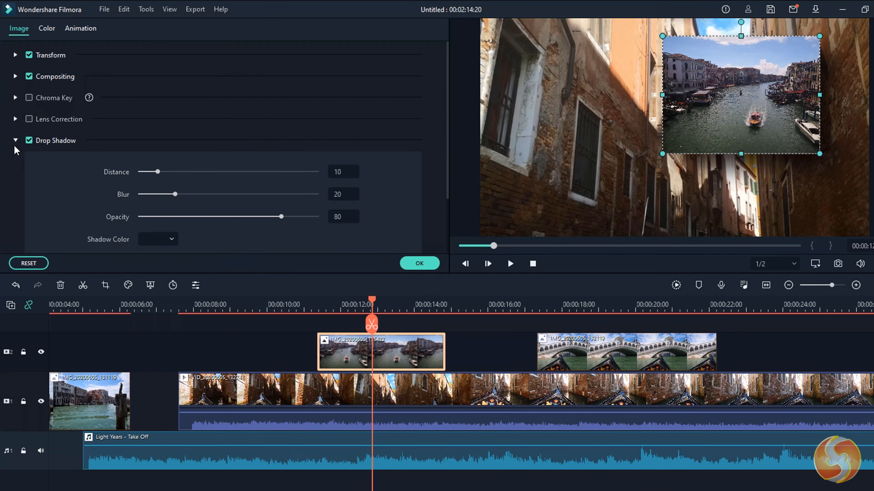
left_click_drag(176, 197, 151, 179)
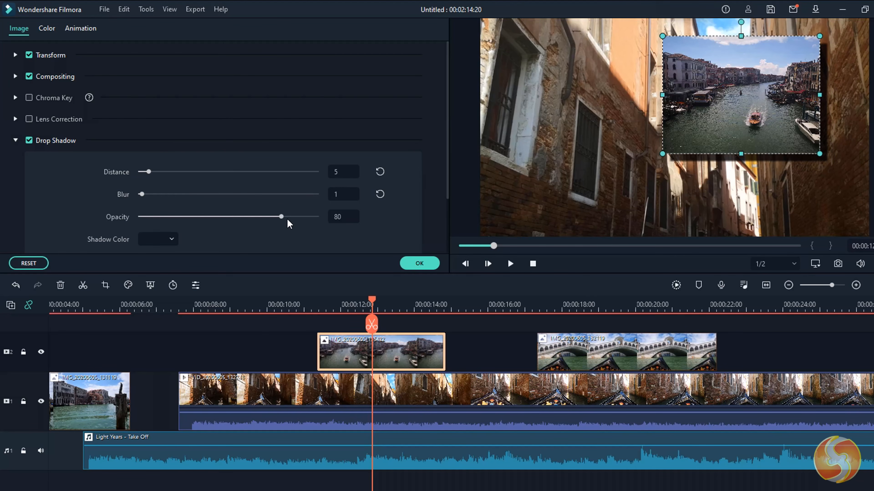
mouse_move(259, 219)
left_mouse_down()
mouse_move(216, 217)
mouse_move(270, 225)
left_mouse_up()
- Try out the Color Enhancement adjustments in the gondola clip's color settings
left_click(248, 392)
left_click(73, 28)
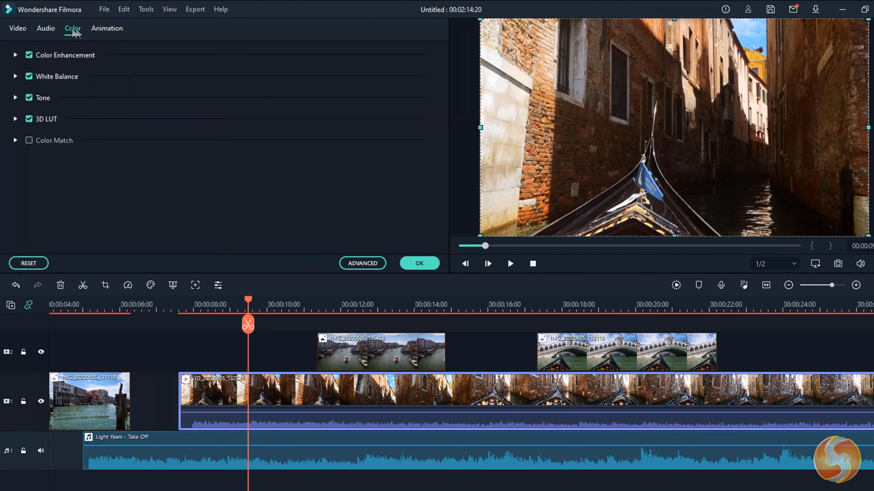
left_click(15, 55)
left_click_drag(141, 109, 219, 109)
left_click_drag(141, 131, 169, 129)
- Try white balance temperature 14.78 and tint 15.87 on the gondola clip, and set its tone to contrast 24, saturation 24 and brightness -6
left_click(229, 130)
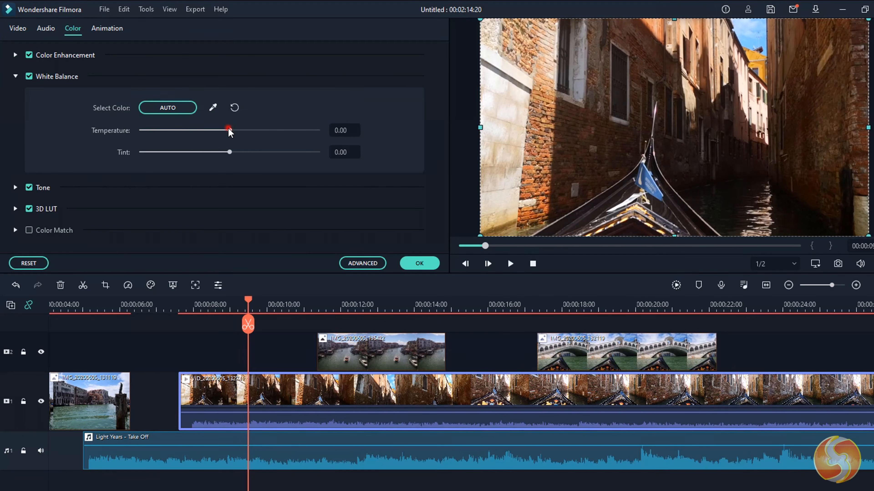
left_click_drag(229, 133, 286, 157)
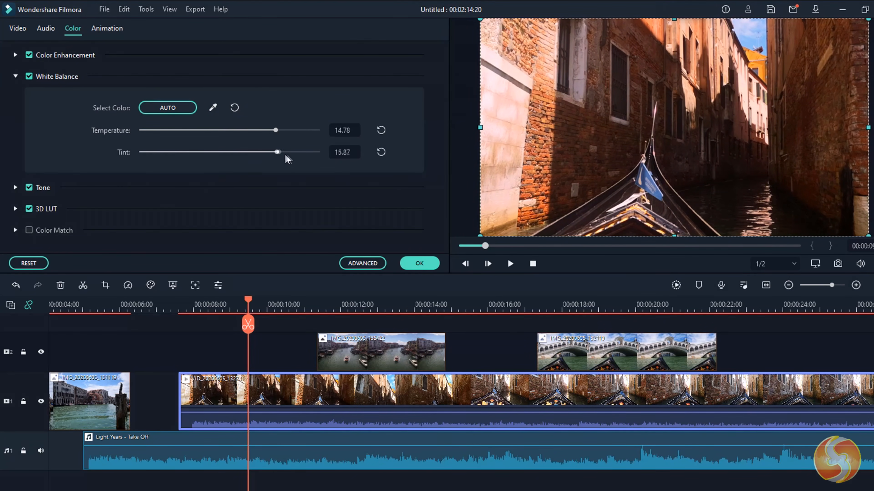
left_click(15, 97)
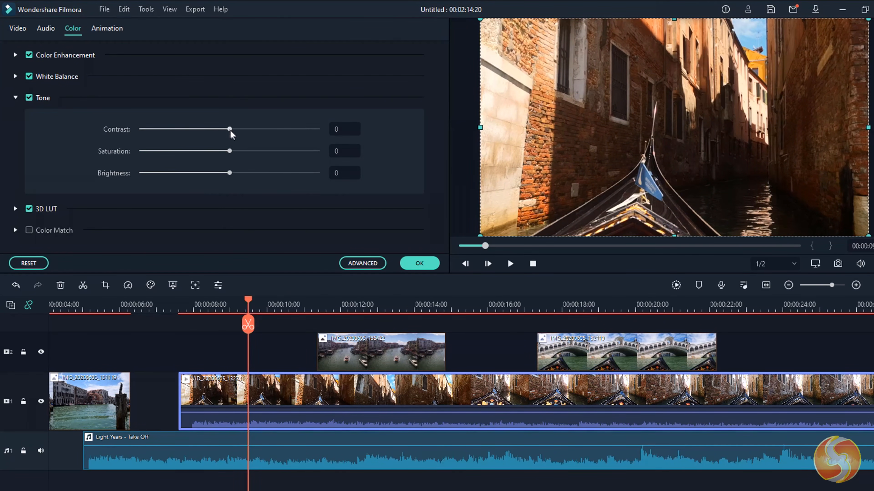
left_click_drag(230, 129, 224, 173)
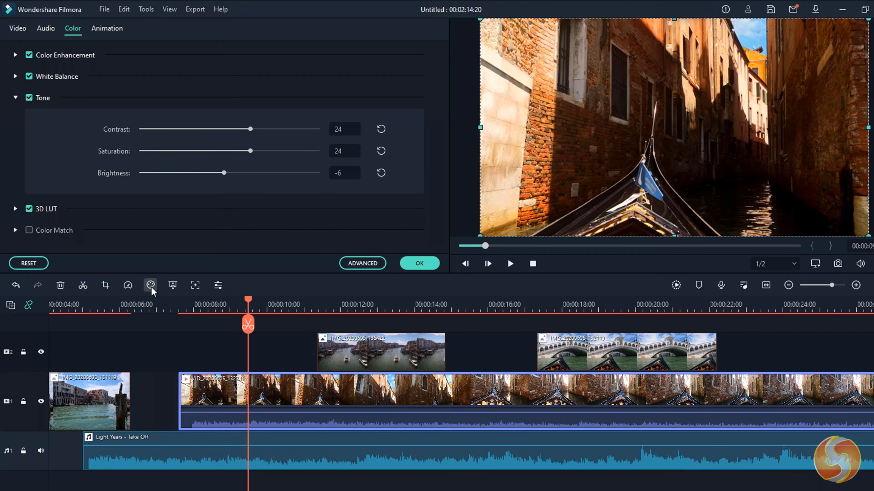
- Open Advanced Color Correction for the gondola clip and try the Cool Max and Warm Max presets
left_click(152, 290)
left_click(169, 304)
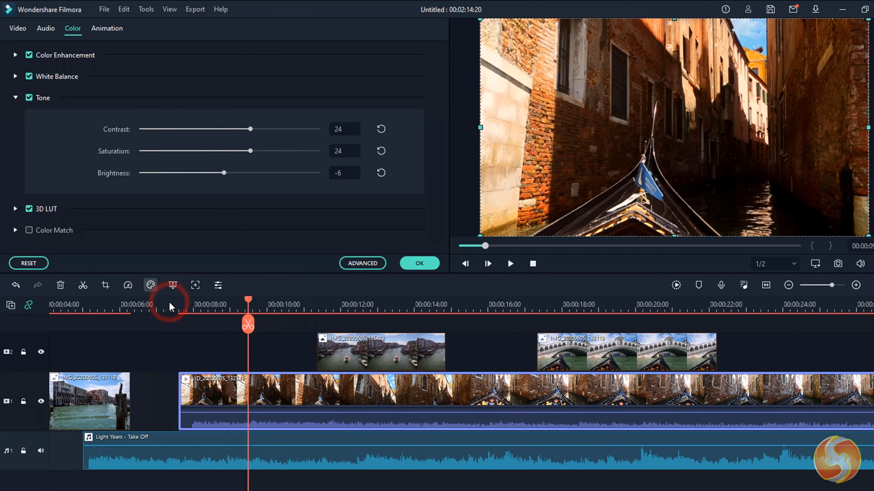
left_click(165, 199)
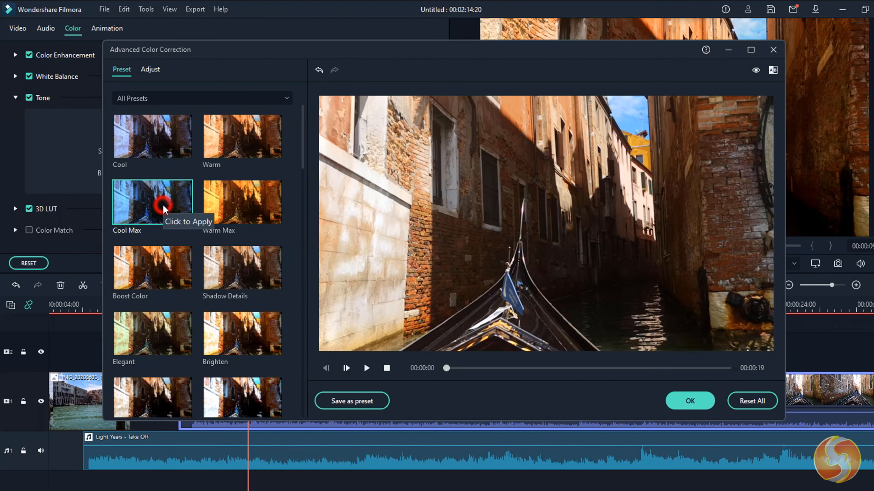
left_click(232, 202)
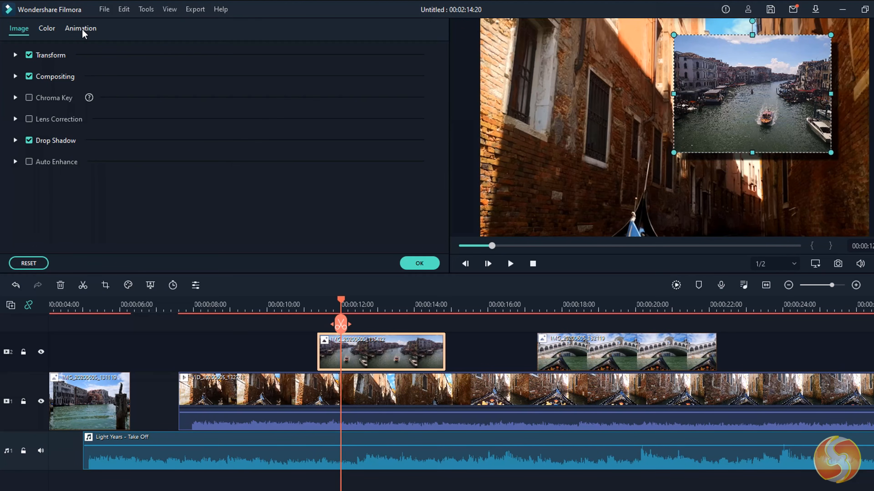
- Try the Pause and Vortex Out preset animations on the canal picture, settle on Pause and preview it
left_click(81, 29)
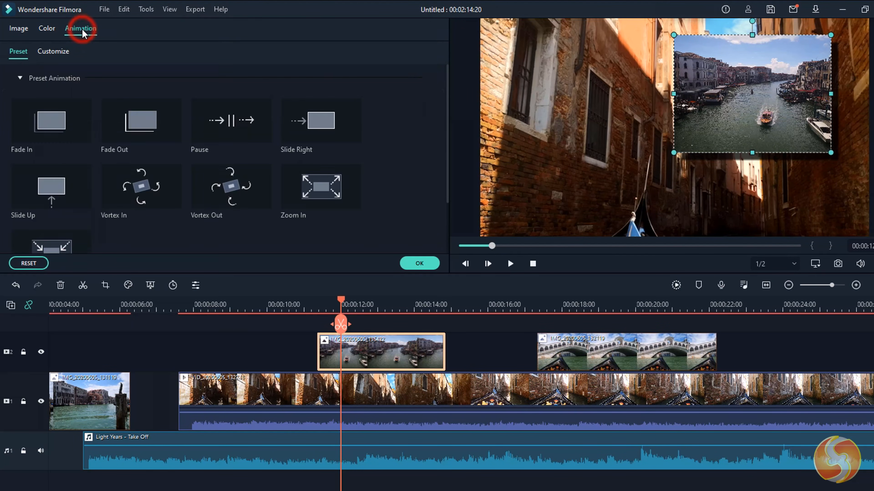
double_click(252, 136)
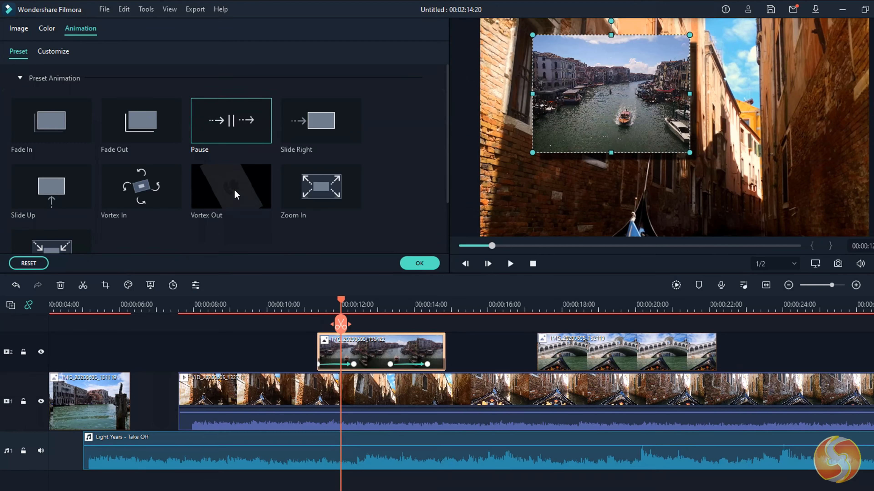
double_click(235, 194)
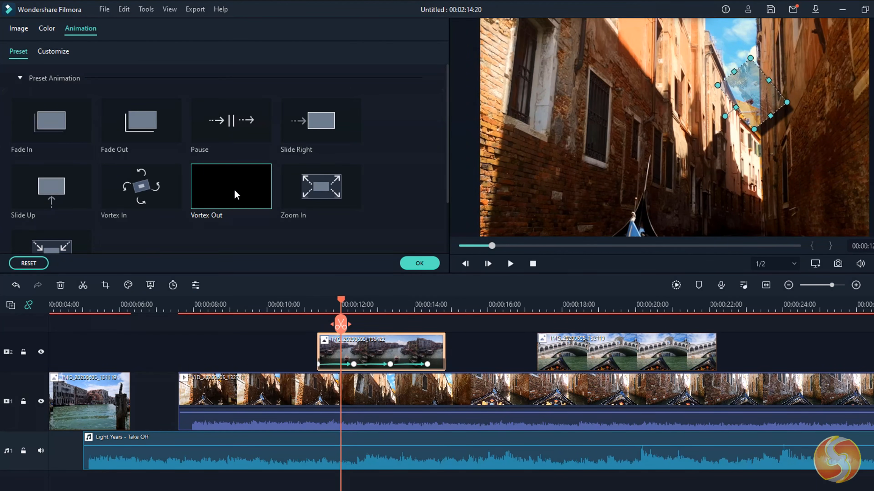
double_click(233, 124)
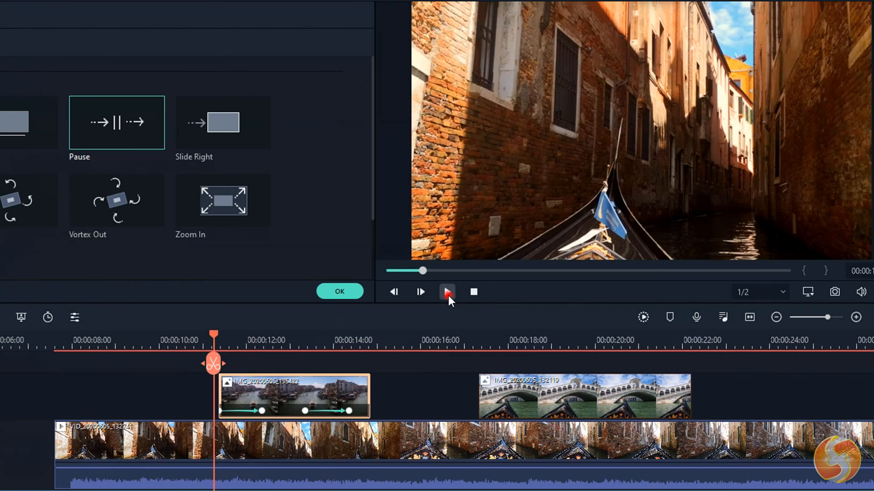
left_click(447, 292)
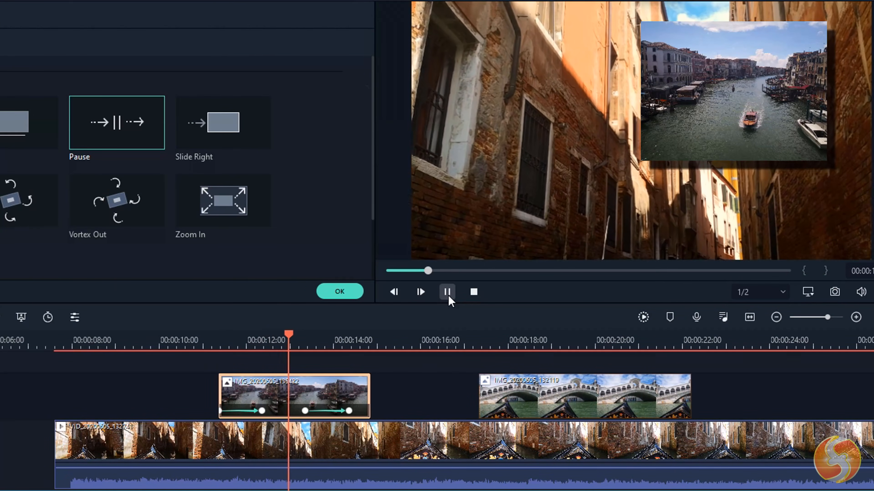
left_click(447, 292)
- Check the canal picture's position at the Pause animation's first, third and last keyframes
left_click(221, 413)
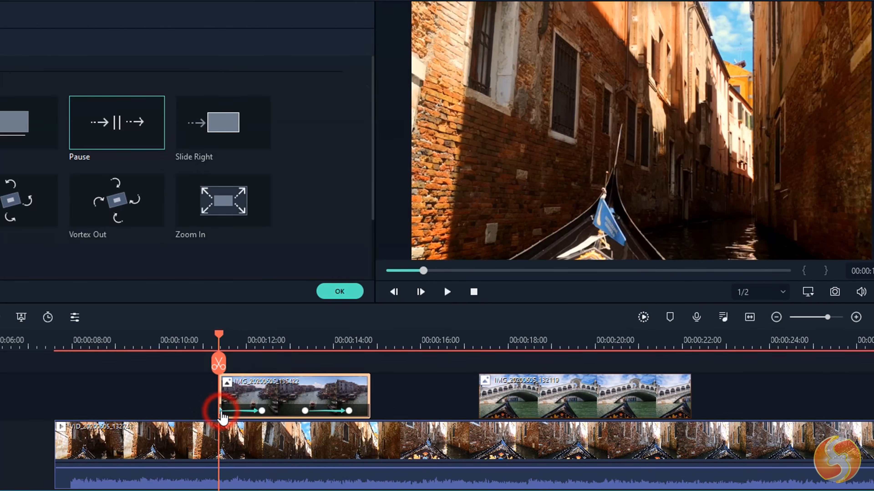
left_click(305, 412)
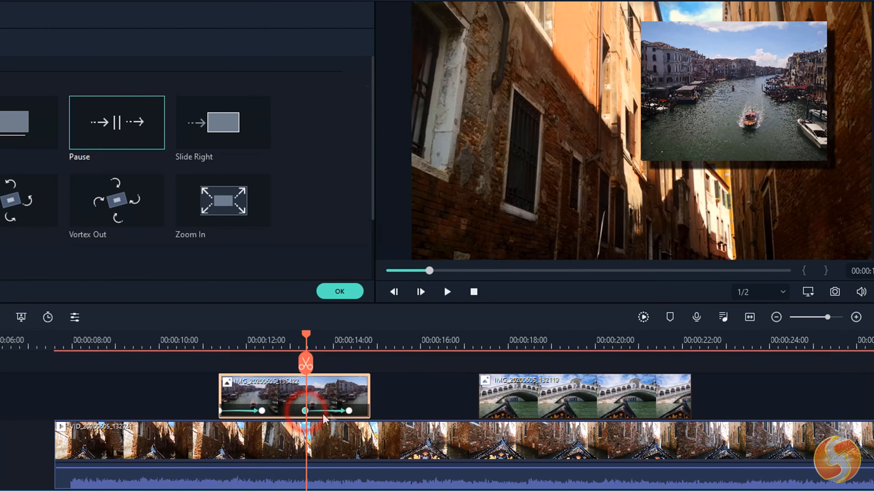
left_click(349, 411)
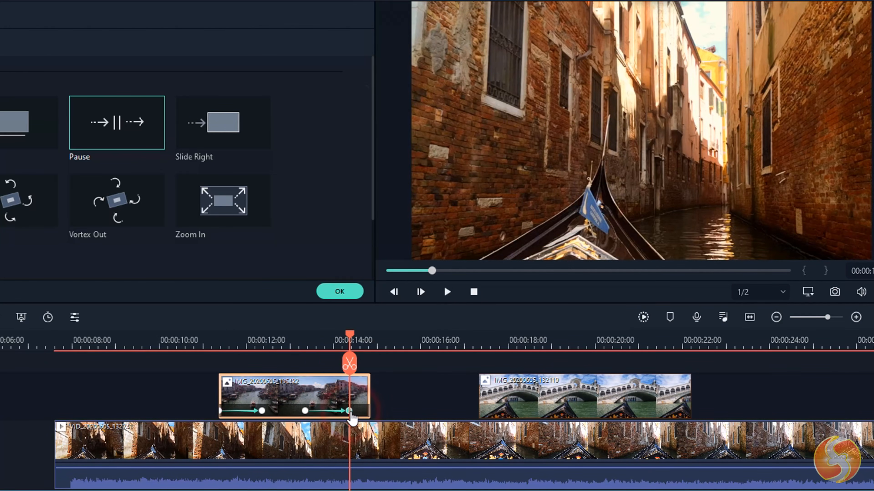
- Retime the Pause animation's keyframes to lengthen the picture's entry and shift its exit toward the clip's end, and preview the result
left_click(262, 411)
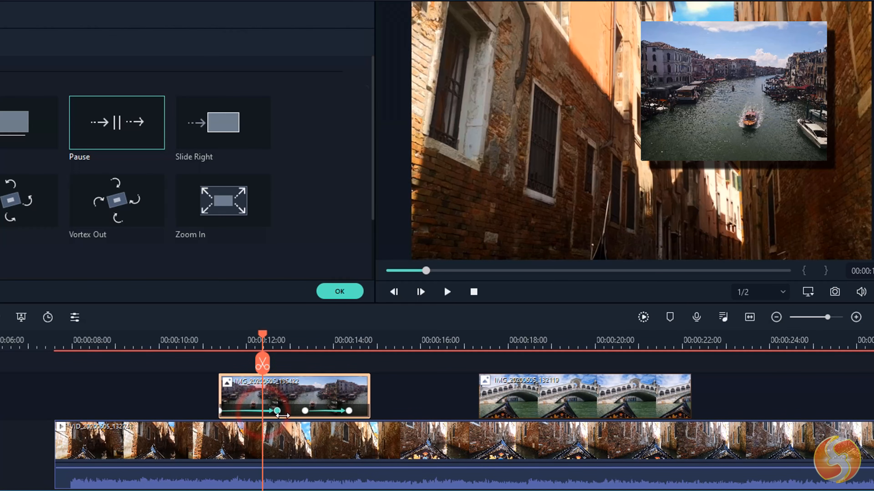
left_click(305, 411)
left_click(360, 411)
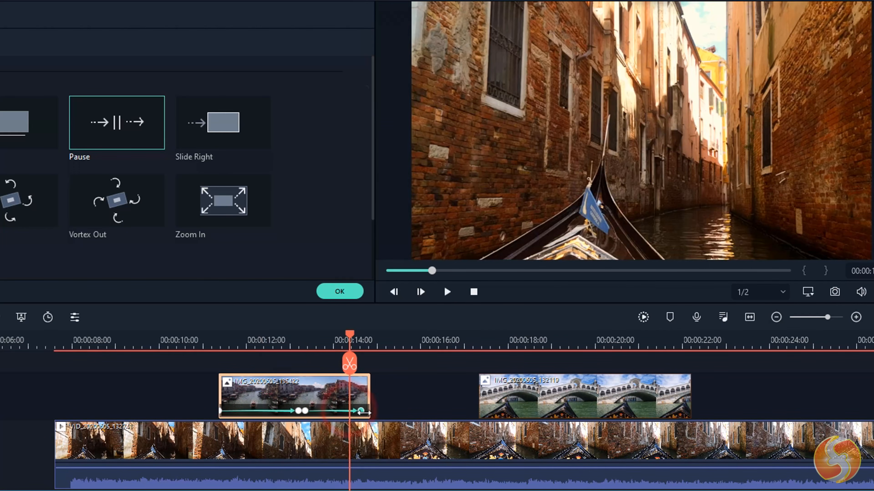
left_click(305, 410)
left_click(447, 292)
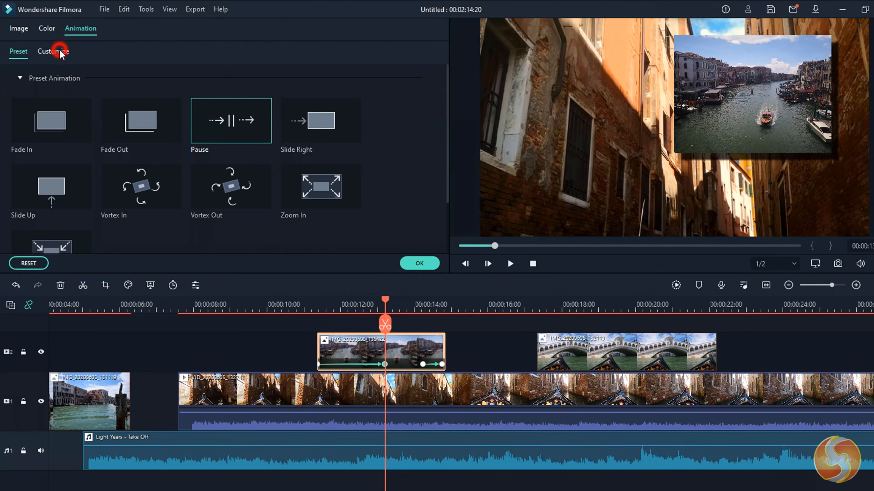
- Customize the canal picture's Pause animation by scaling its second keyframe to 142.68%, and preview the motion
left_click(59, 52)
left_click_drag(189, 147, 206, 148)
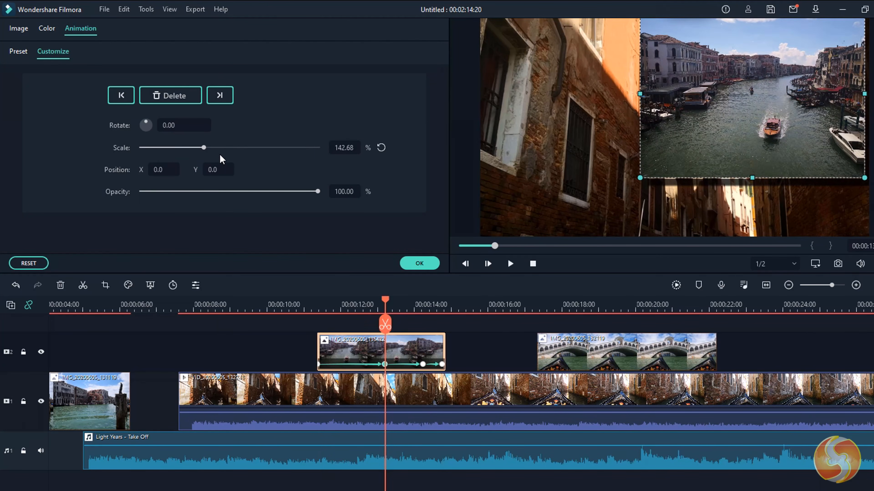
left_click(510, 264)
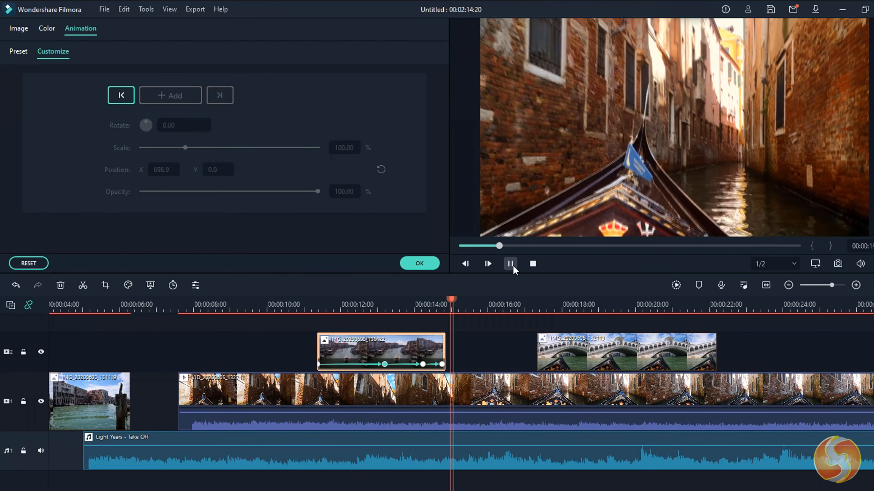
left_click(510, 264)
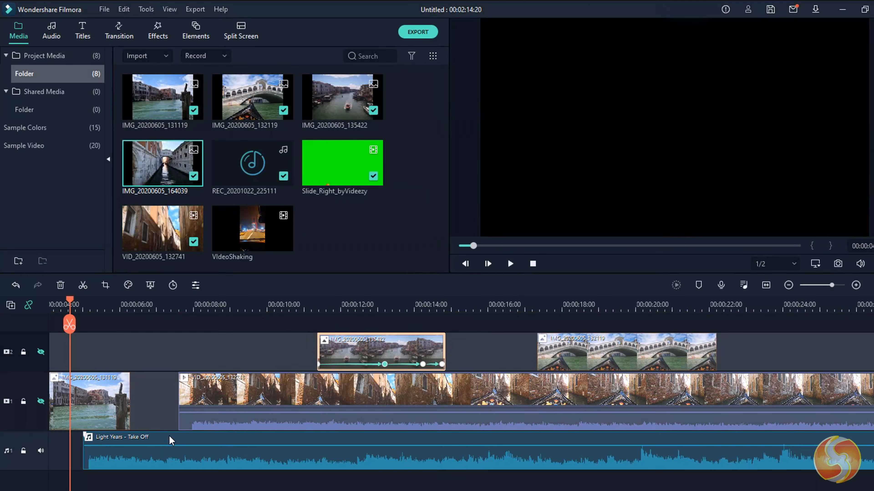
- Open the Light Years - Take Off clip's audio settings, set the volume to 1.20 dB during playback, and try the left-right balance
double_click(169, 438)
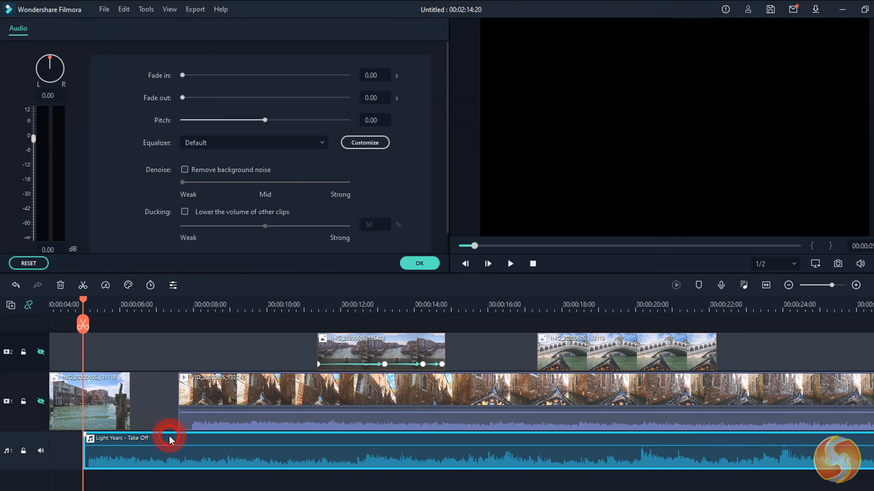
key("space")
left_click_drag(33, 137, 31, 225)
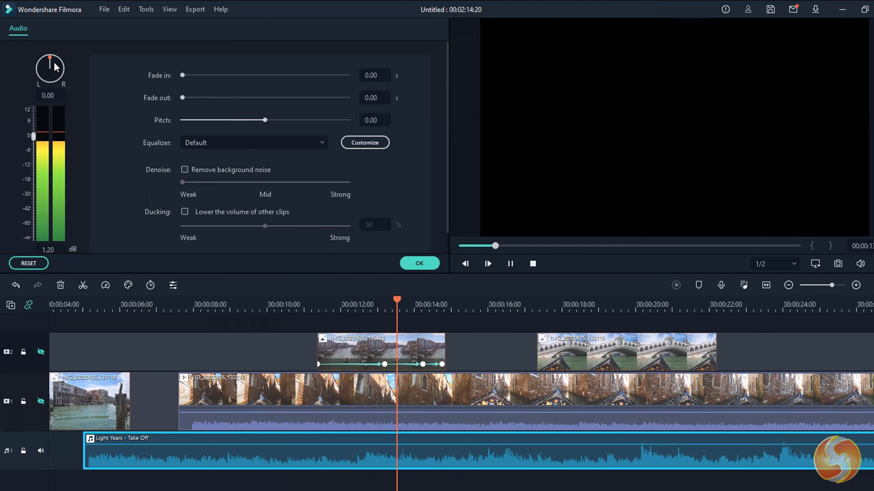
left_click_drag(51, 58, 65, 74)
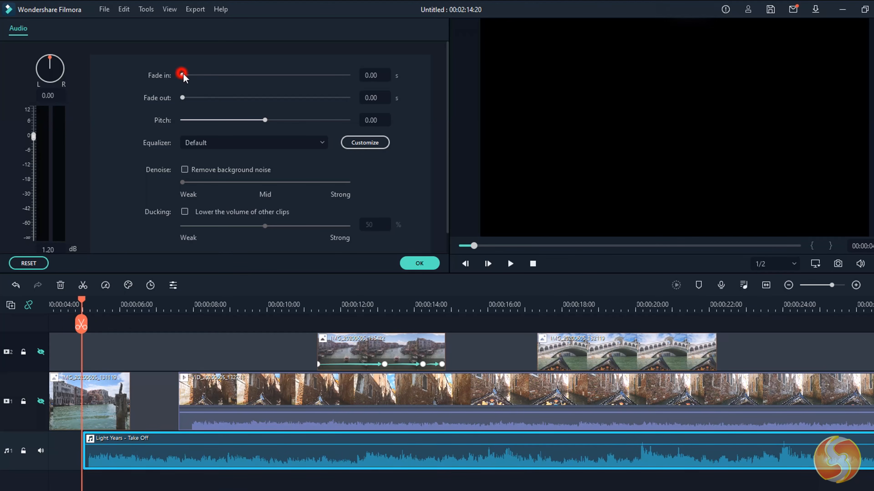
- Give the music clip a 9.20 s fade-in and preview it, then try a pitch of 7.00 and reset it
left_click_drag(183, 76, 194, 73)
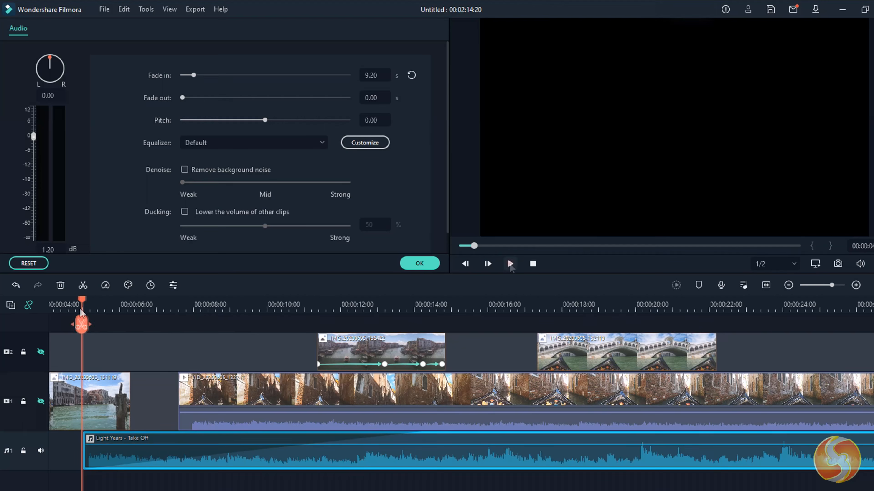
left_click(510, 264)
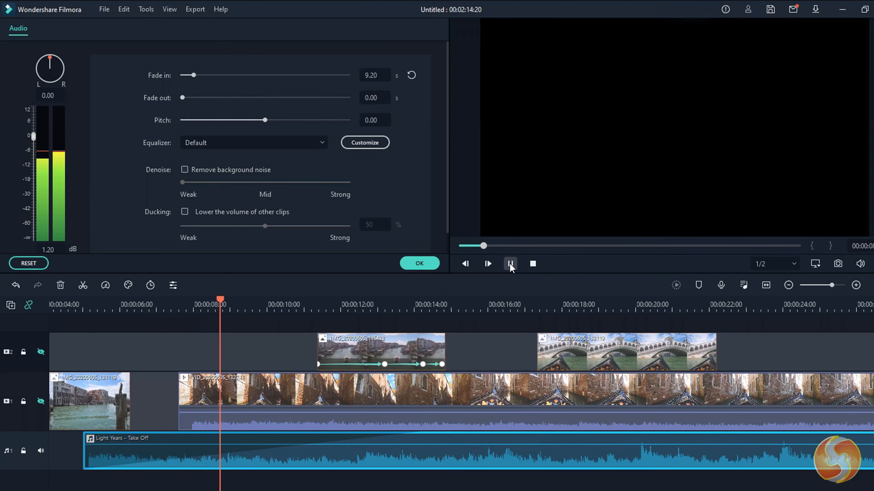
left_click_drag(265, 120, 278, 120)
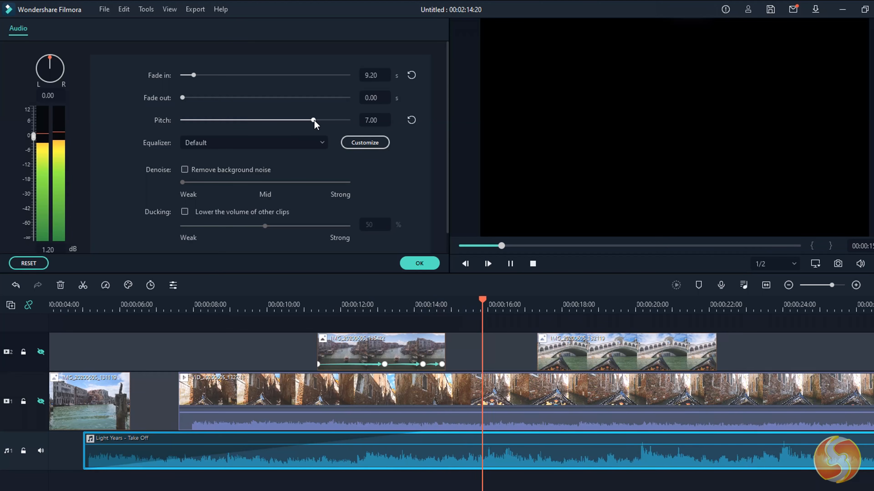
left_click(412, 120)
- Apply the Low Bass equalizer preset to the music clip and turn on background noise removal
left_click(307, 141)
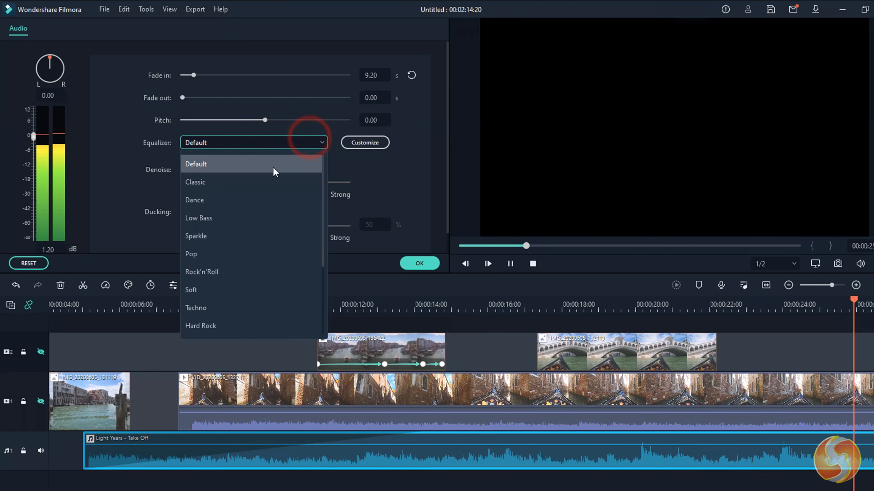
left_click(240, 220)
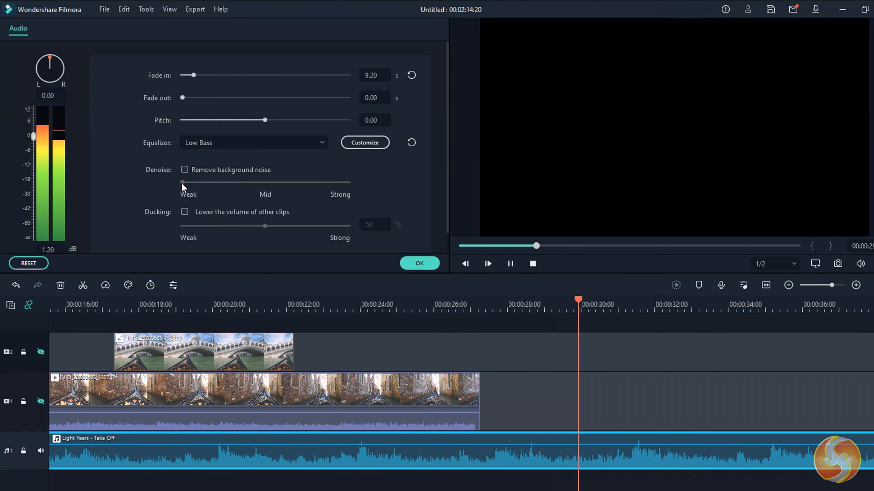
left_click(185, 169)
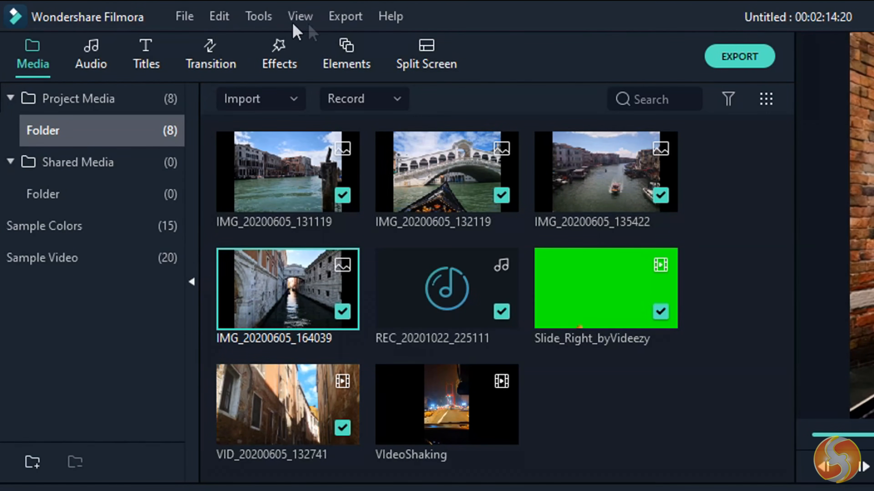
- Look through the Titles, Transition, Effects, Elements and Split Screen libraries
left_click(144, 55)
left_click(210, 56)
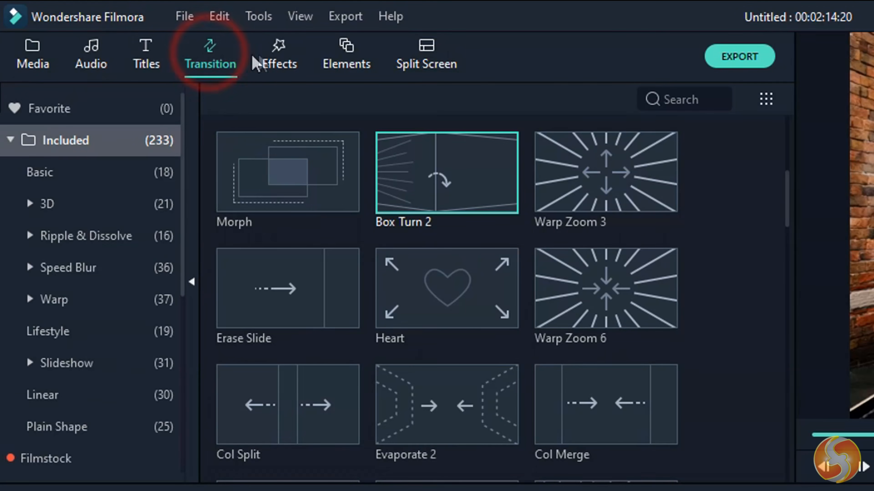
left_click(280, 54)
left_click(344, 48)
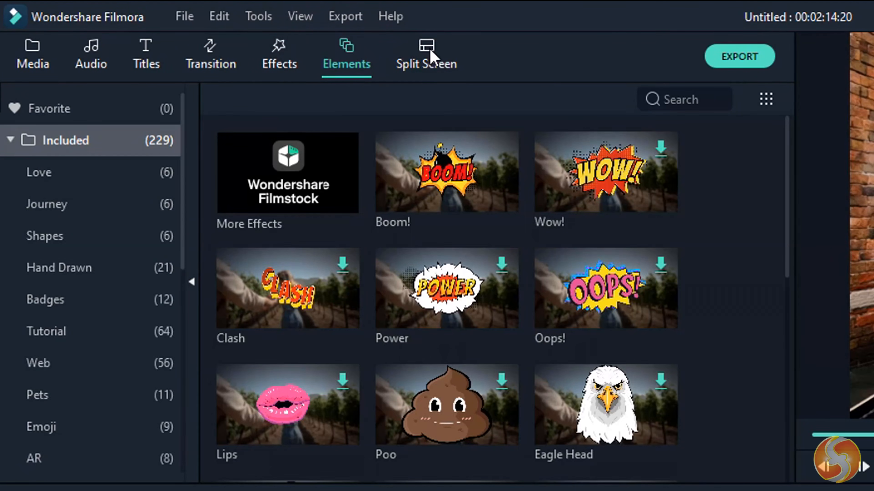
left_click(428, 55)
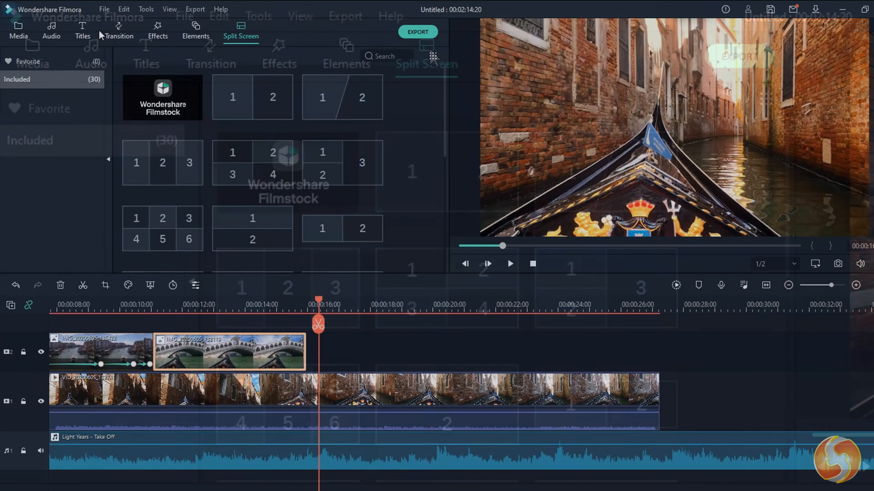
- Add the Callout 2 title after the bridge picture, preview it, and shift its clip slightly later with a longer duration
left_click(81, 28)
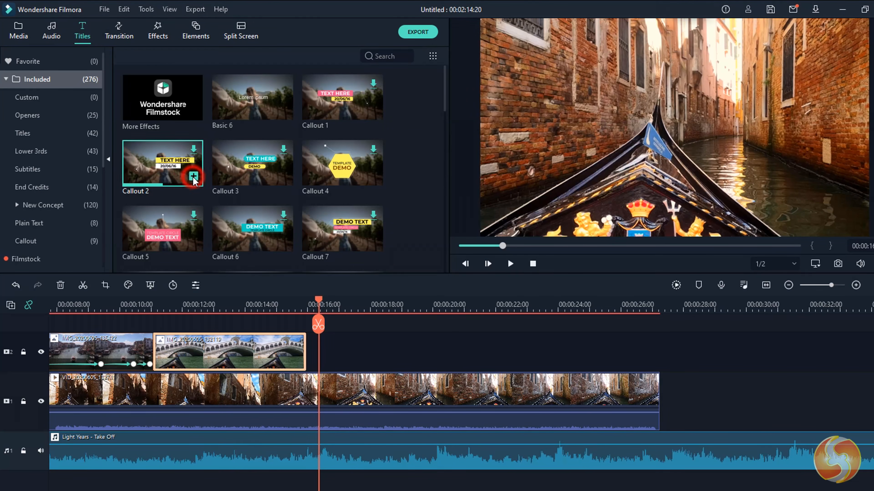
left_click(193, 177)
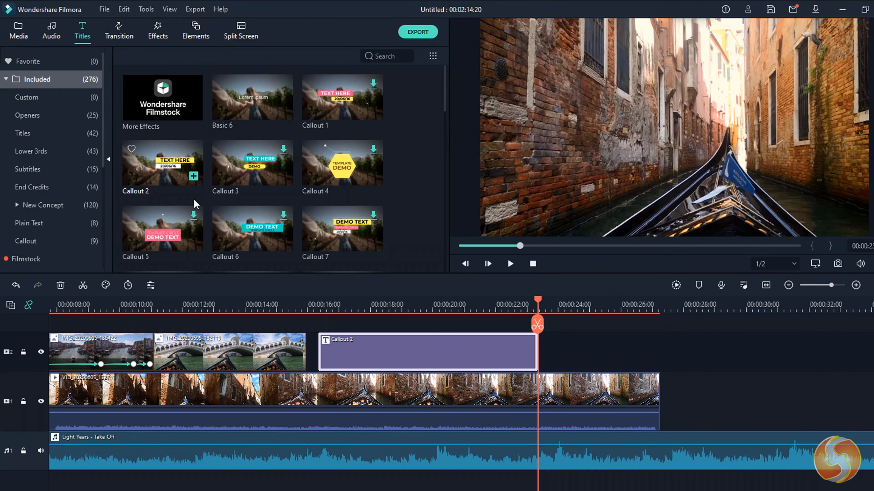
left_click(335, 363)
key("space")
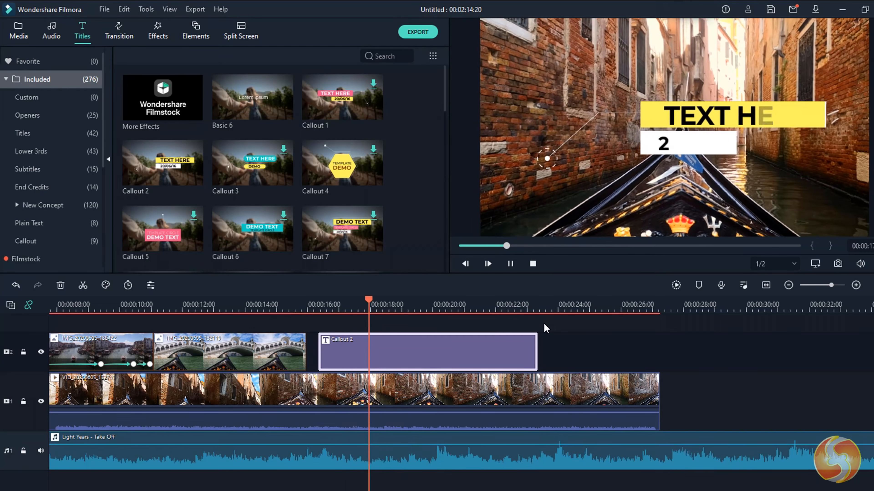
left_click_drag(378, 352, 558, 351)
left_click(450, 355)
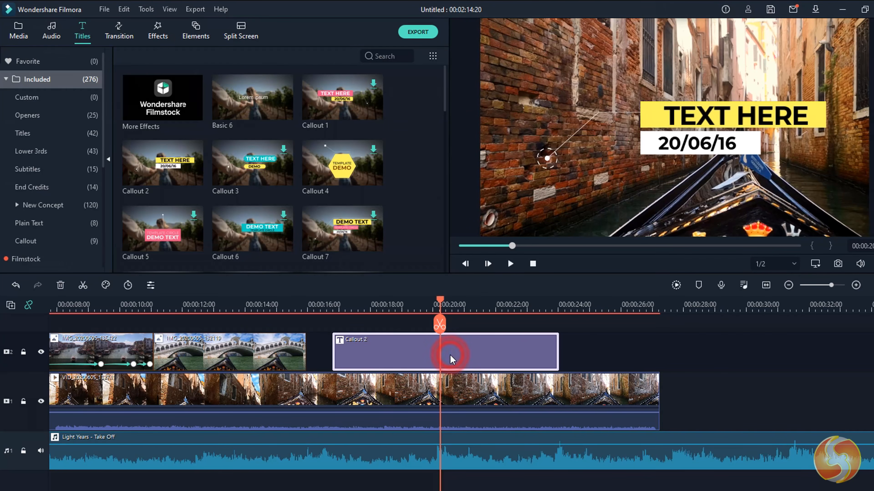
- Open the Callout 2 title's text settings, try bold and italic, and color the TEXT HERE line purple
double_click(451, 358)
left_click(365, 92)
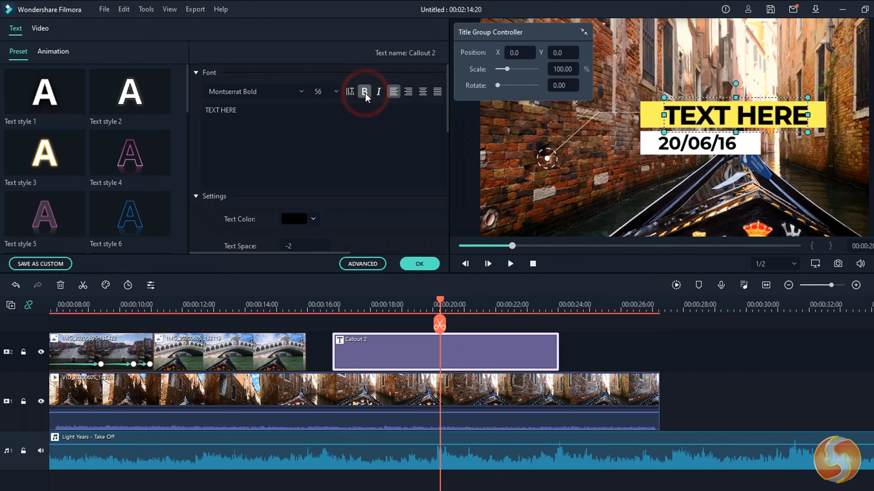
left_click(377, 92)
left_click(313, 217)
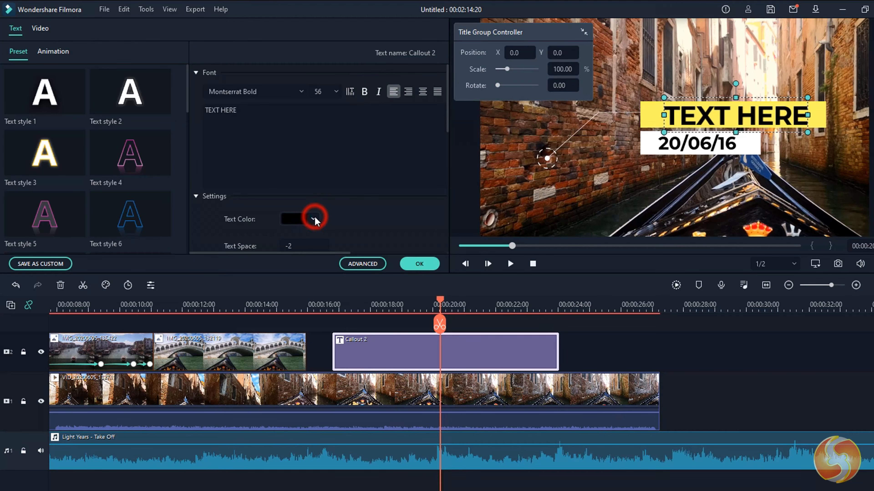
left_click(294, 264)
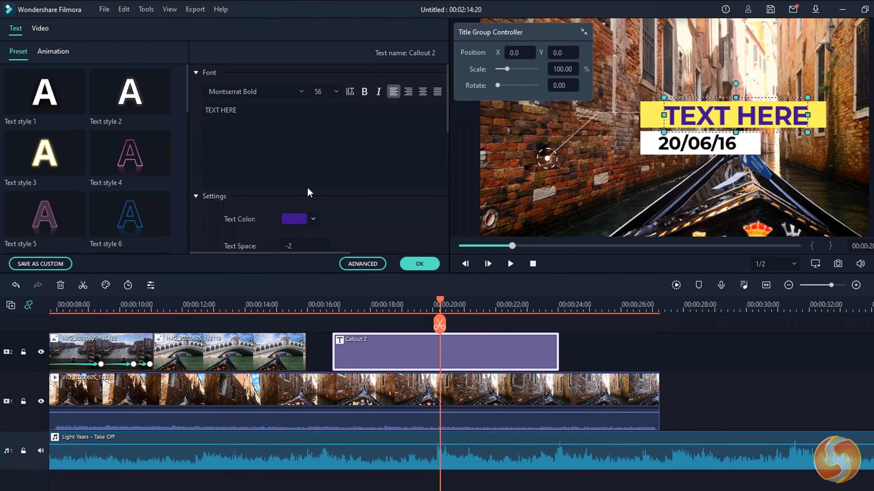
scroll(339, 212, "down", 2)
scroll(339, 212, "down", 4)
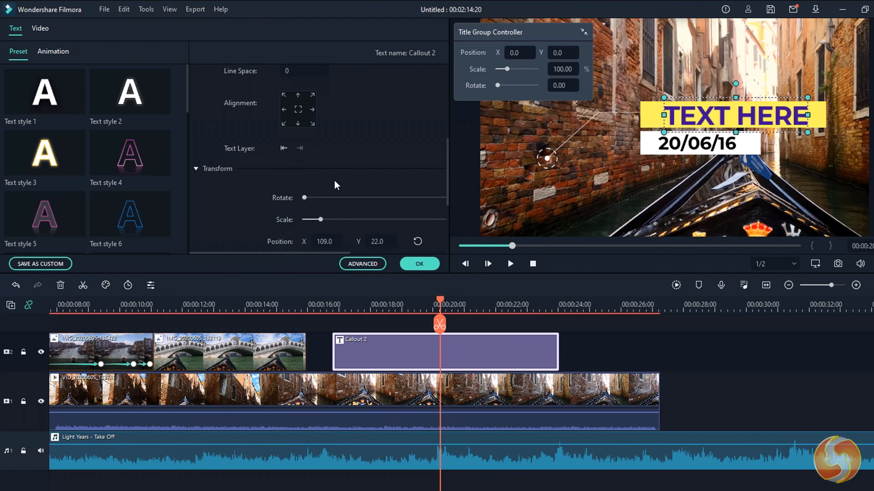
scroll(334, 181, "up", 6)
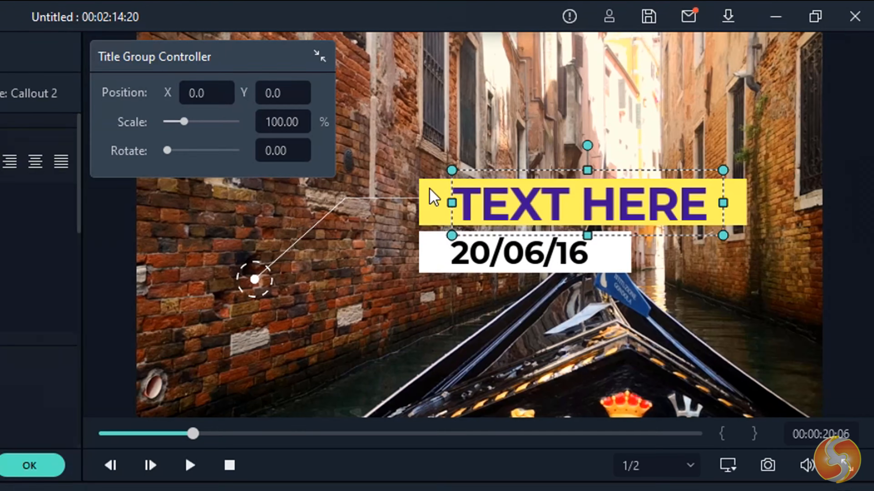
- Replace the title's main line with Venice and change the date line to 20/06/20
left_click(695, 113)
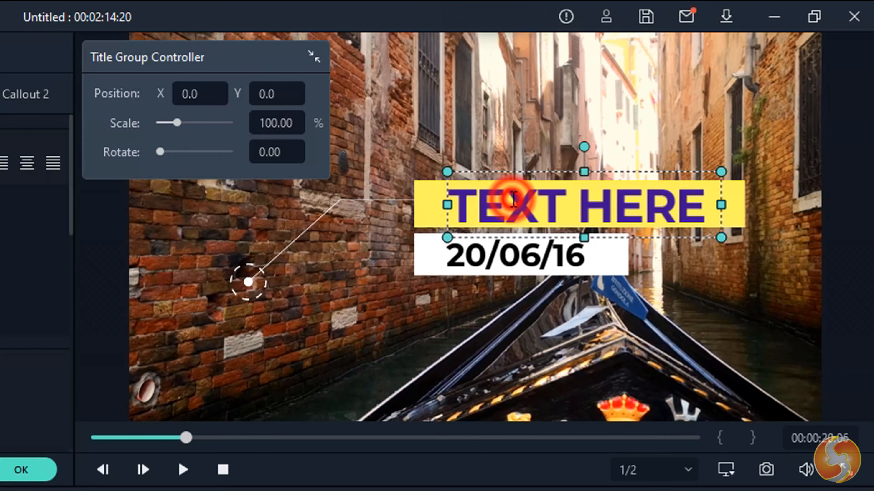
key("ctrl+a")
type("Venic")
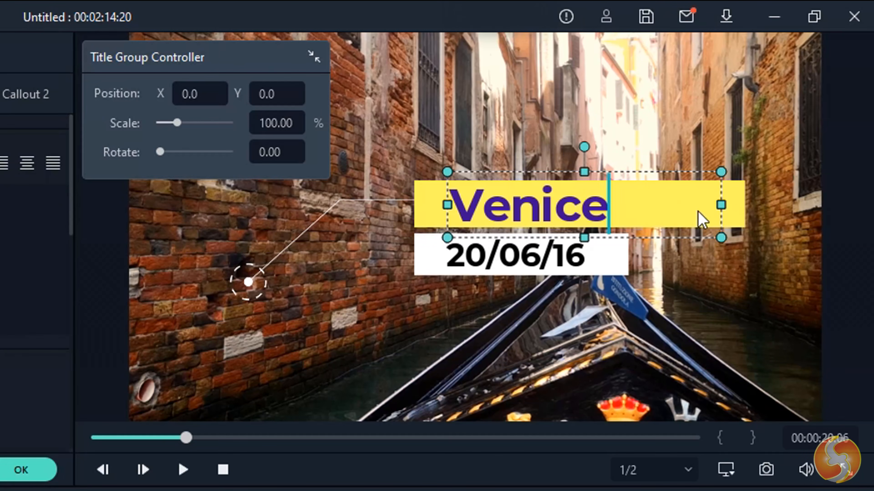
left_click(511, 255)
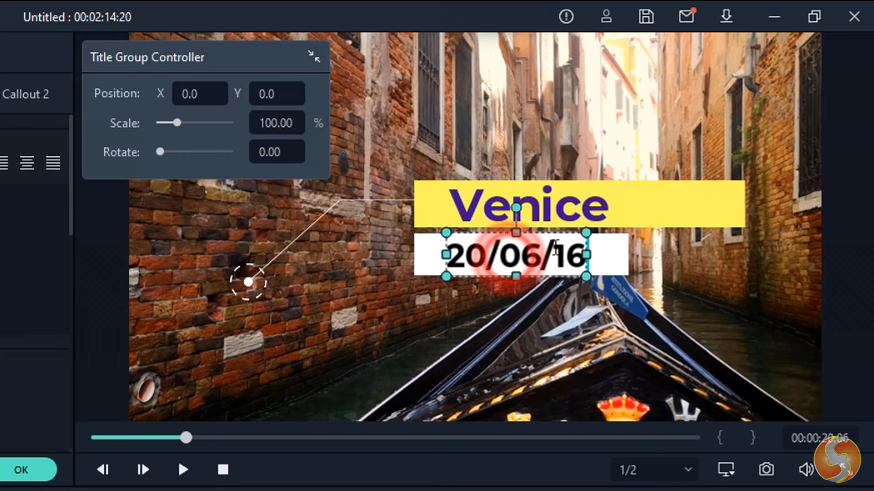
left_click_drag(554, 257, 596, 263)
type("20")
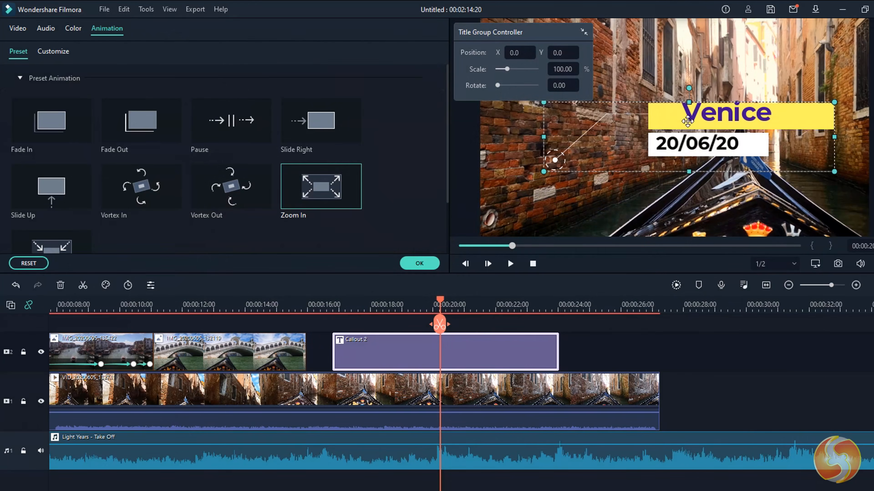
- Apply the Down Insert text animation to the Venice line of the title
left_click(507, 196)
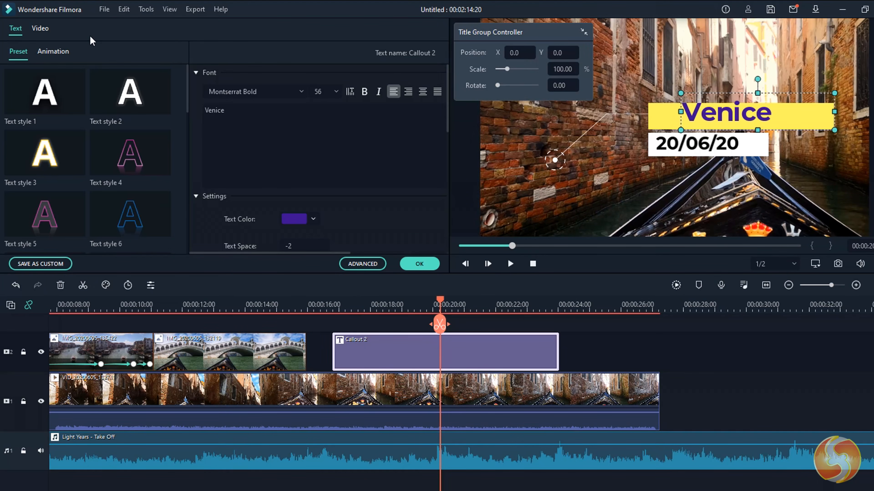
left_click(56, 52)
scroll(71, 152, "down", 5)
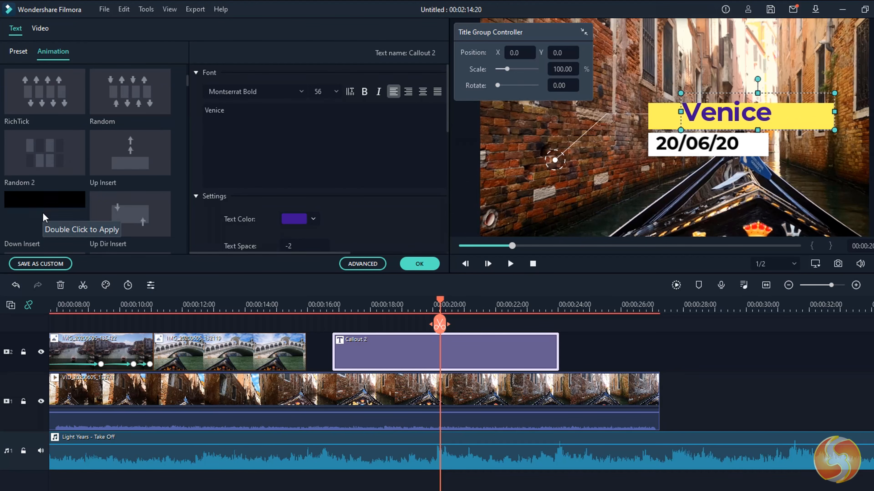
double_click(44, 216)
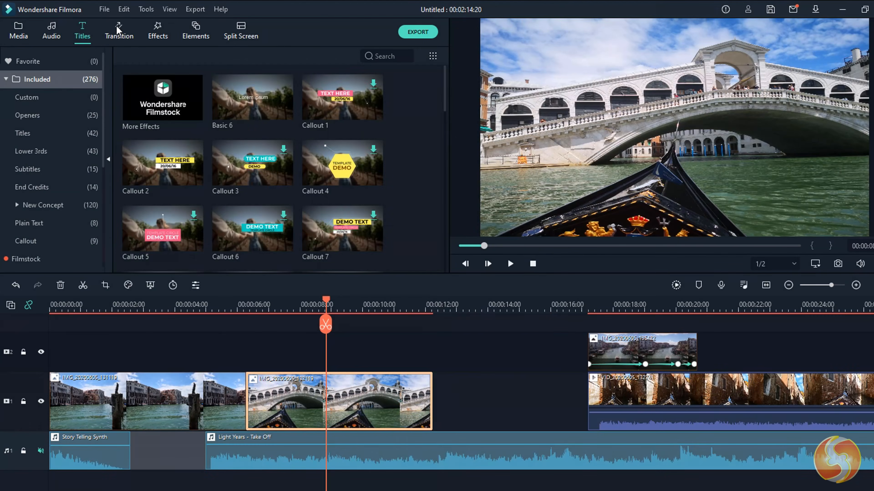
- Add the Wave transition to the end of the bridge picture on the main video track and preview it
left_click(117, 30)
scroll(305, 111, "down", 5)
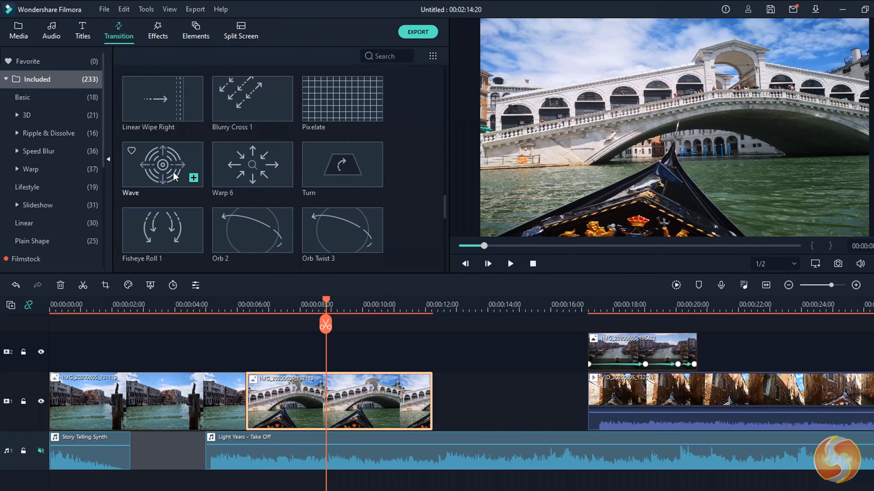
left_click_drag(201, 199, 409, 405)
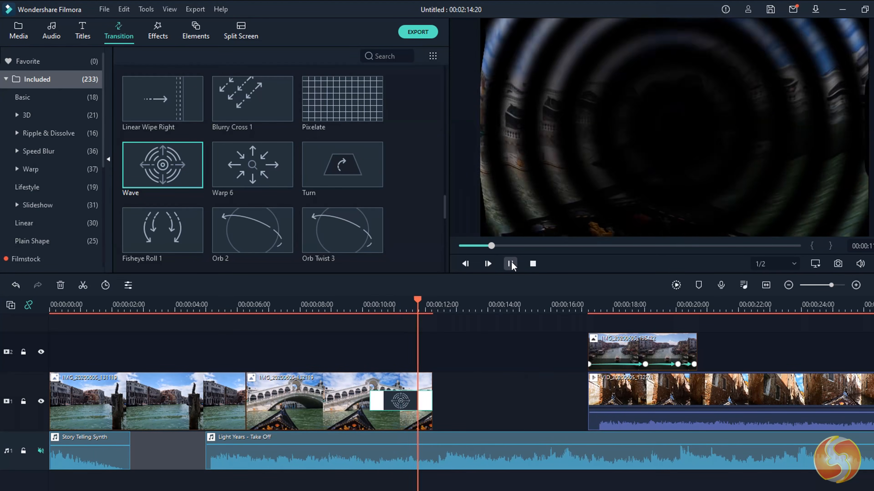
left_click(511, 264)
- Place the Dispersion Blur transition between the first canal picture and the bridge picture, and preview it
scroll(161, 232, "down", 5)
left_click_drag(162, 232, 237, 399)
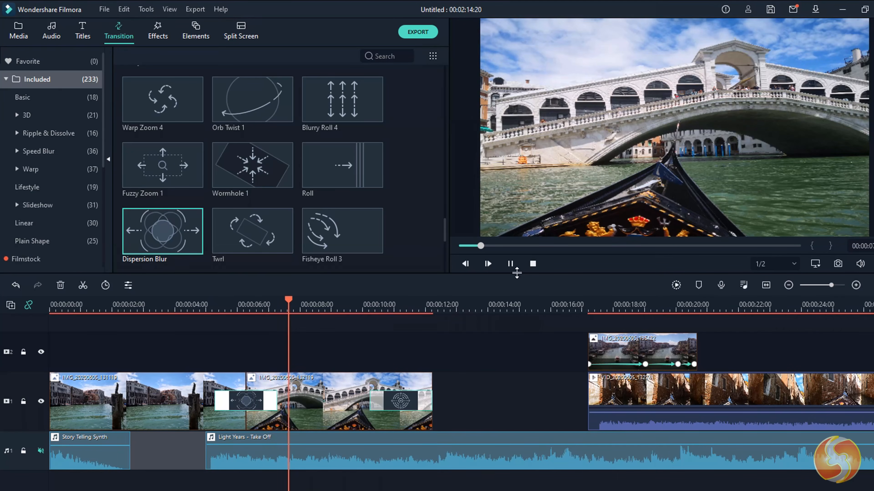
left_click(511, 265)
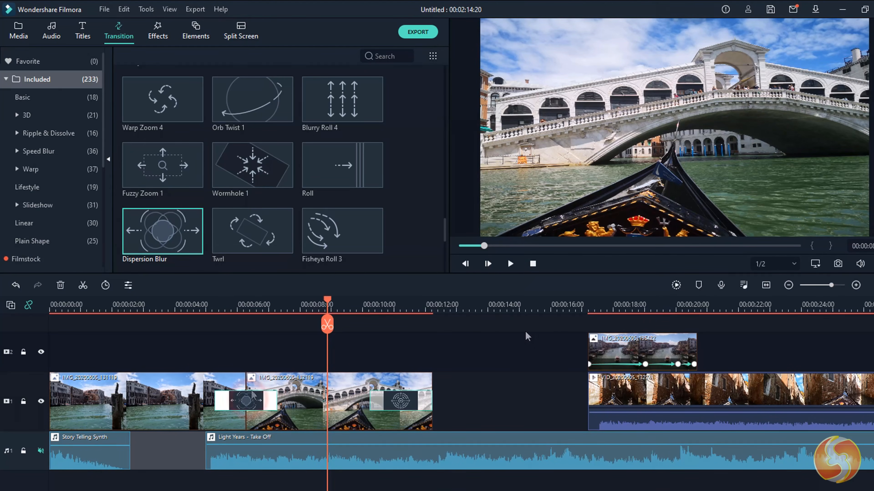
- Change the duration of the Dispersion Blur transition between the first canal picture and the bridge picture
mouse_move(254, 403)
left_mouse_down()
mouse_move(180, 404)
mouse_move(267, 408)
left_mouse_up()
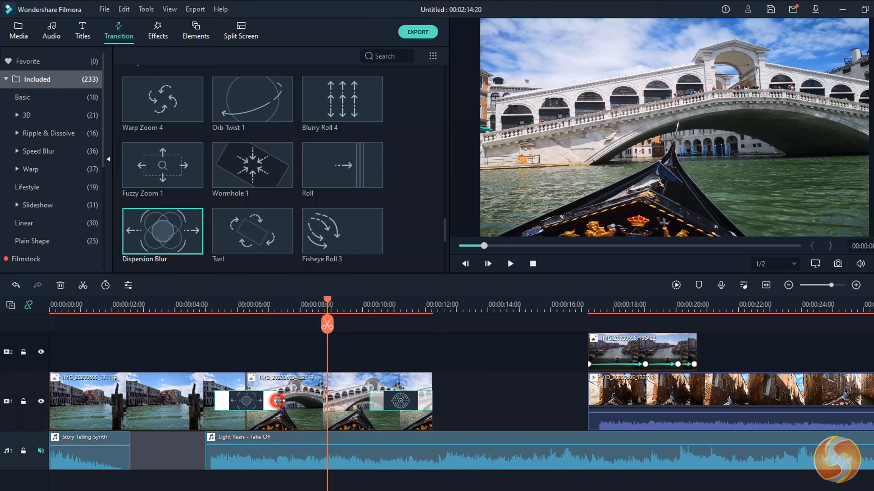
left_click(252, 405)
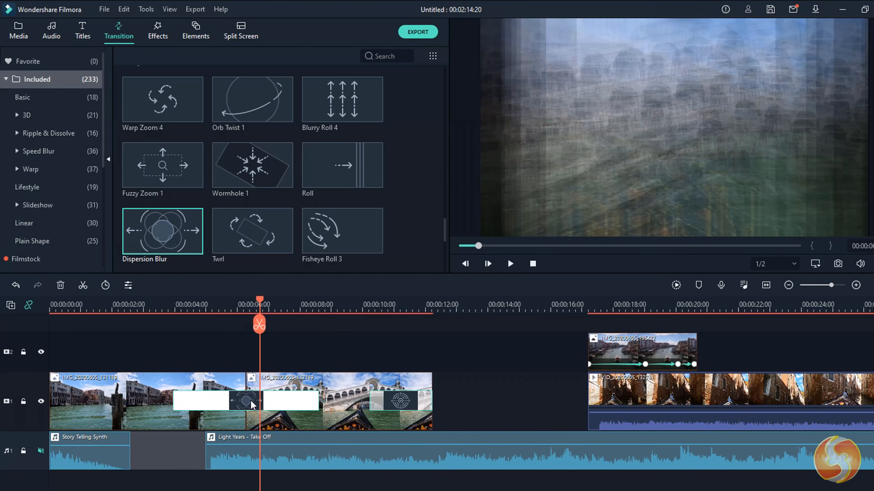
double_click(244, 404)
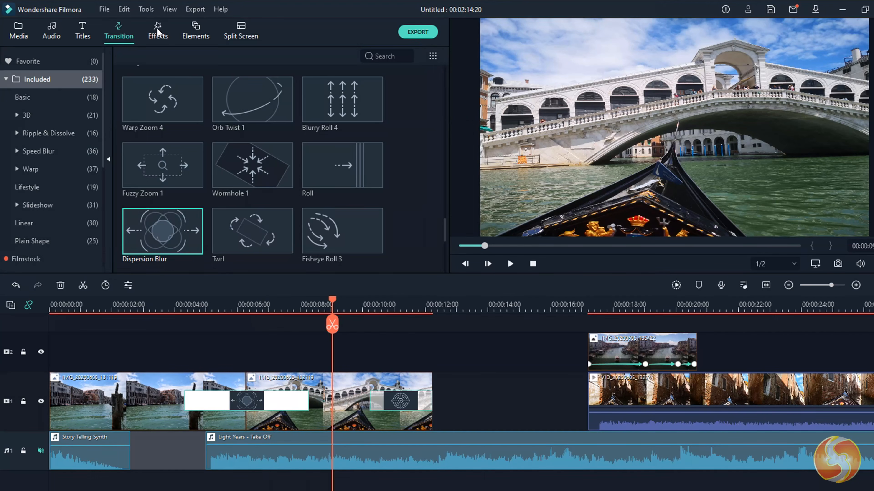
- Apply the Sutro effect to the bridge picture on the main video track
left_click(156, 28)
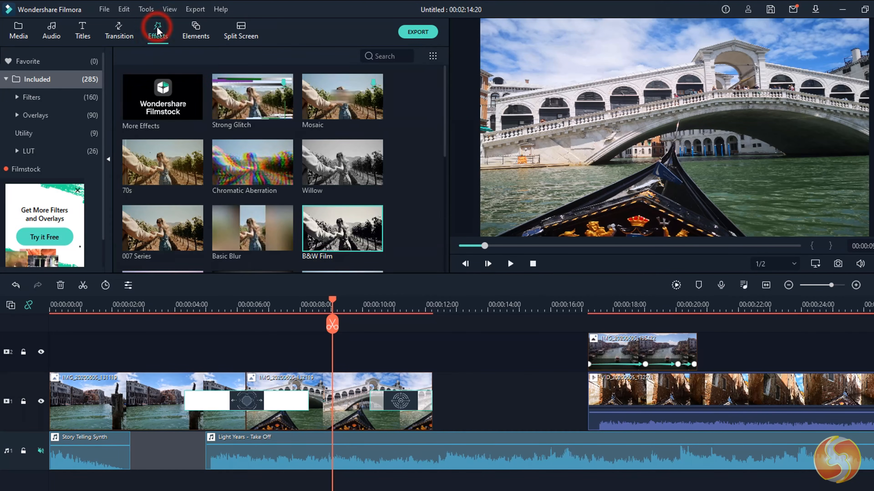
scroll(339, 144, "down", 5)
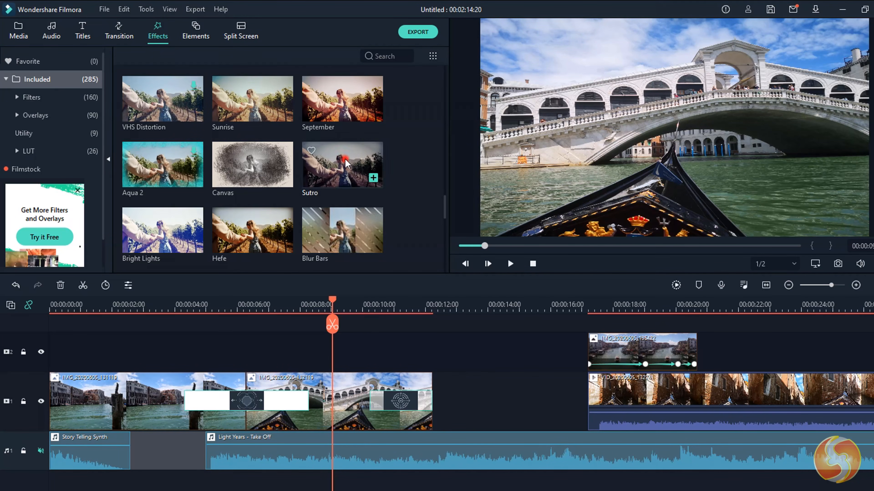
left_click_drag(345, 163, 335, 392)
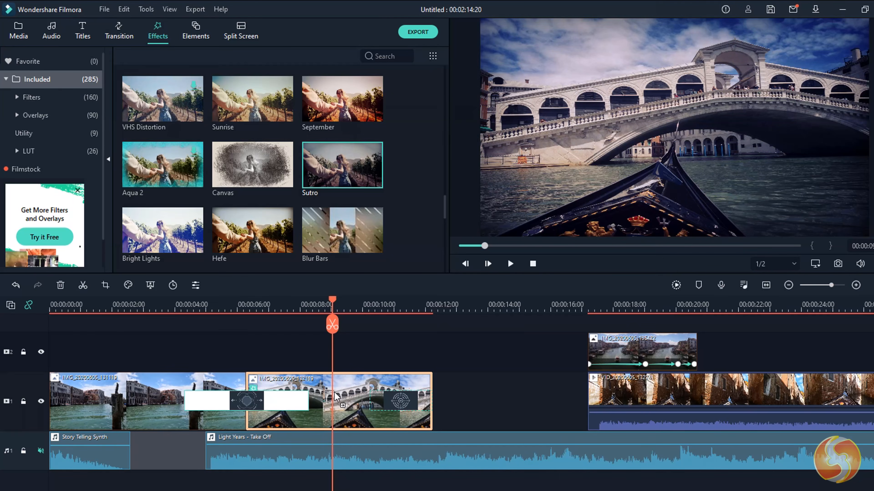
- Open the bridge picture's video effects settings and adjust the Alpha of the Sutro effect
left_click(354, 389)
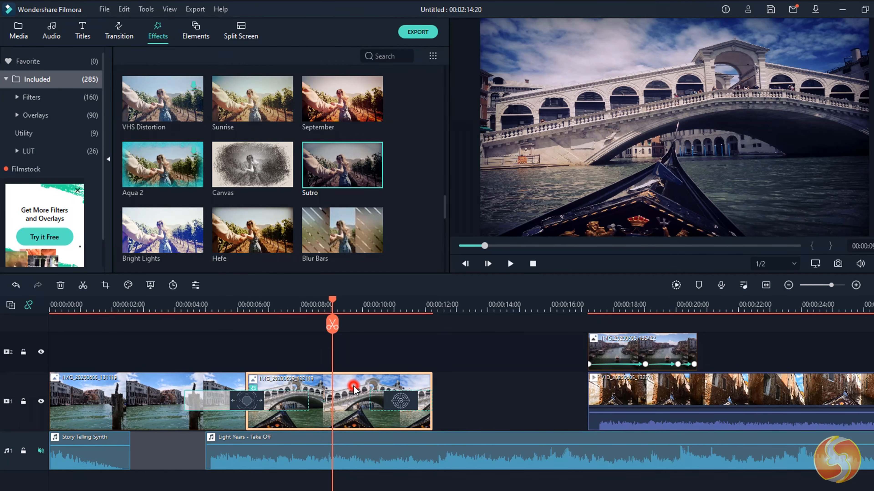
left_click(354, 385)
left_click(15, 55)
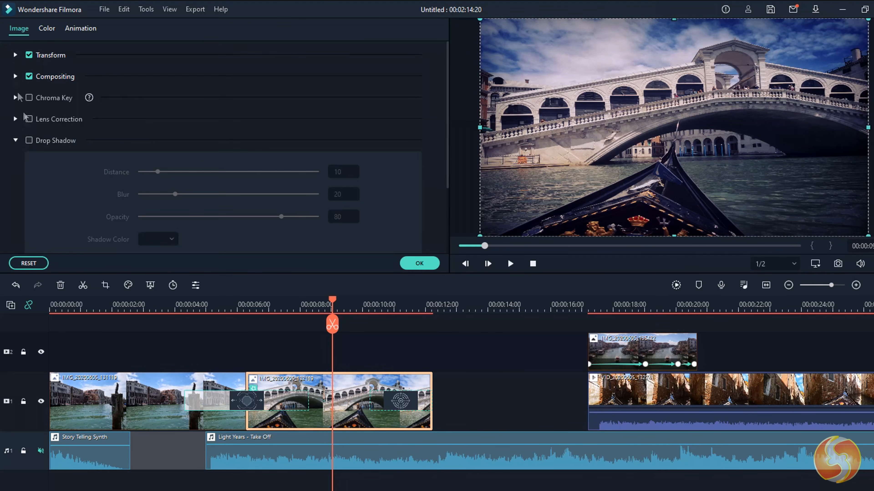
left_click(15, 140)
left_click(16, 184)
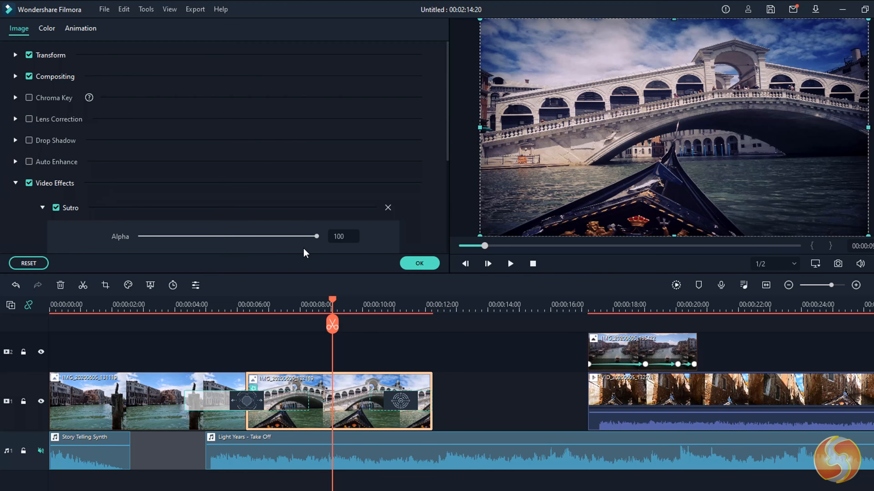
mouse_move(317, 237)
left_mouse_down()
mouse_move(148, 238)
mouse_move(321, 240)
left_mouse_up()
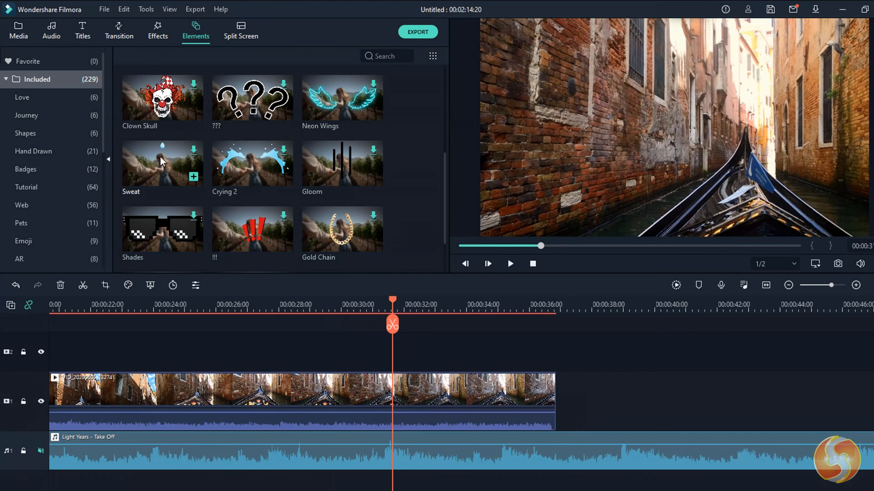
- Add the Sweat element on the track above the alley video and preview it
left_click_drag(161, 161, 443, 340)
left_click(510, 264)
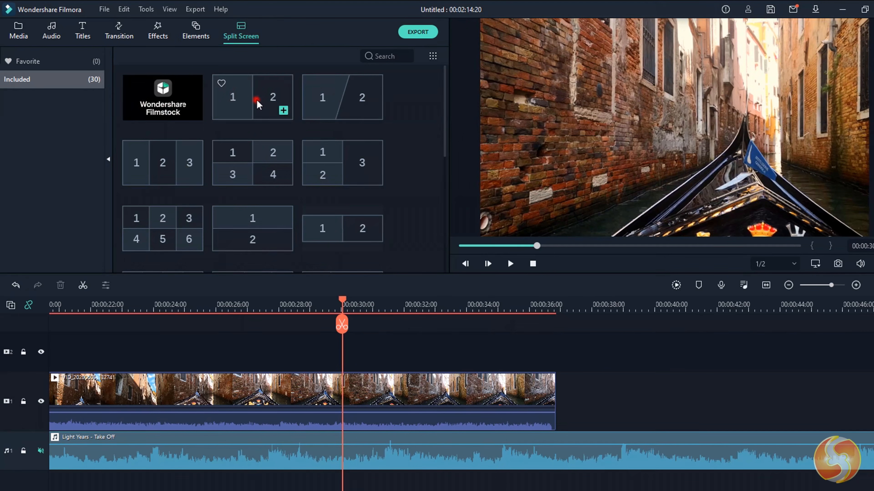
- Add the vertical two-part split screen above the alley video and fill its halves with IMG_20200605_131119 and IMG_20200605_135422
left_click_drag(253, 98, 347, 361)
left_click_drag(166, 90, 198, 102)
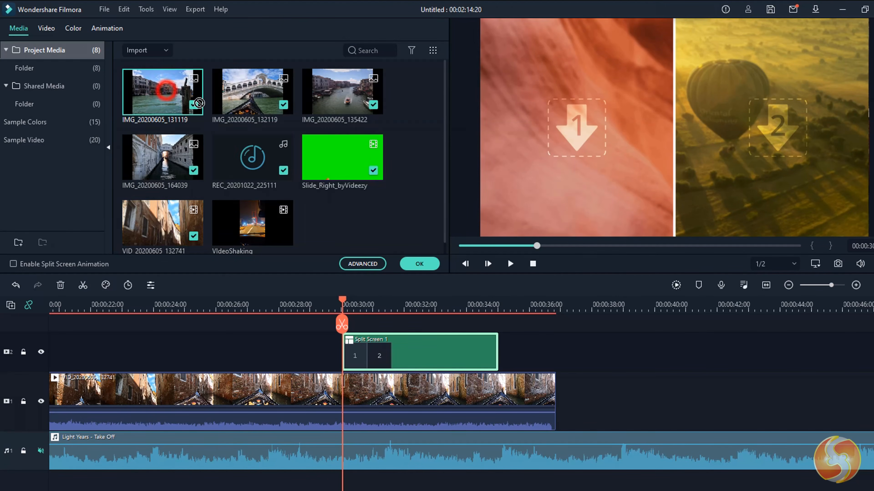
left_click_drag(412, 148, 584, 131)
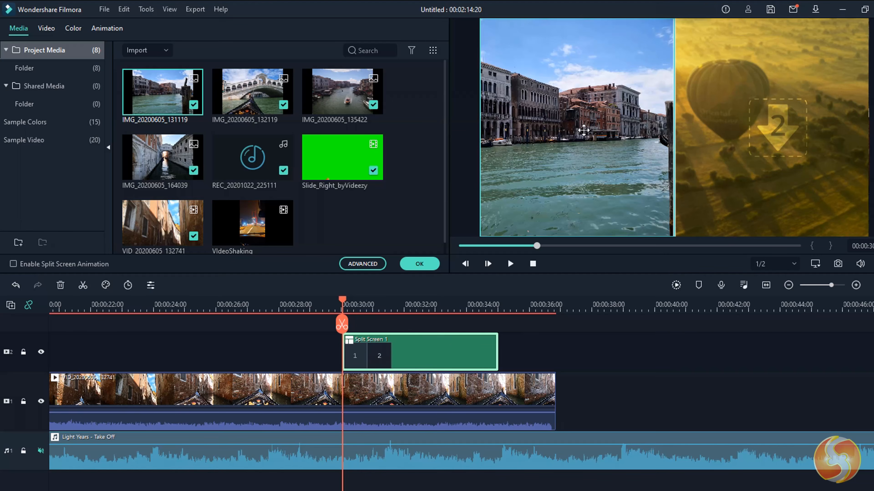
left_click_drag(343, 94, 353, 98)
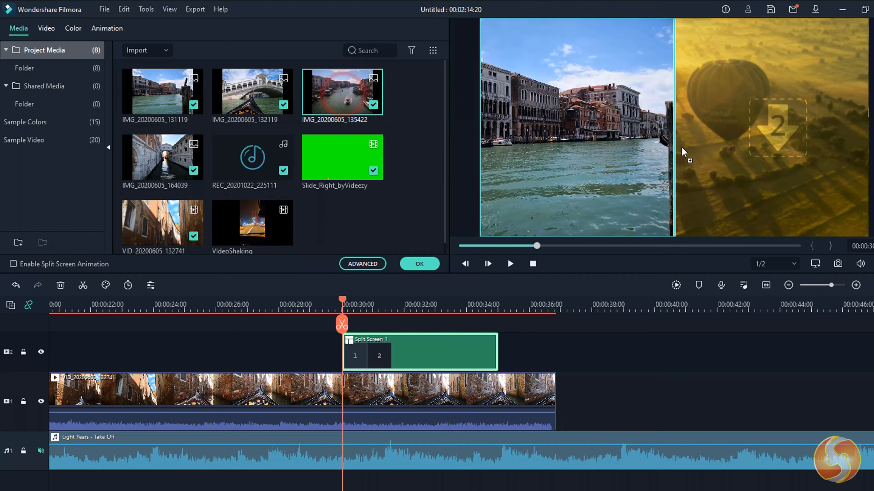
left_click_drag(683, 153, 701, 158)
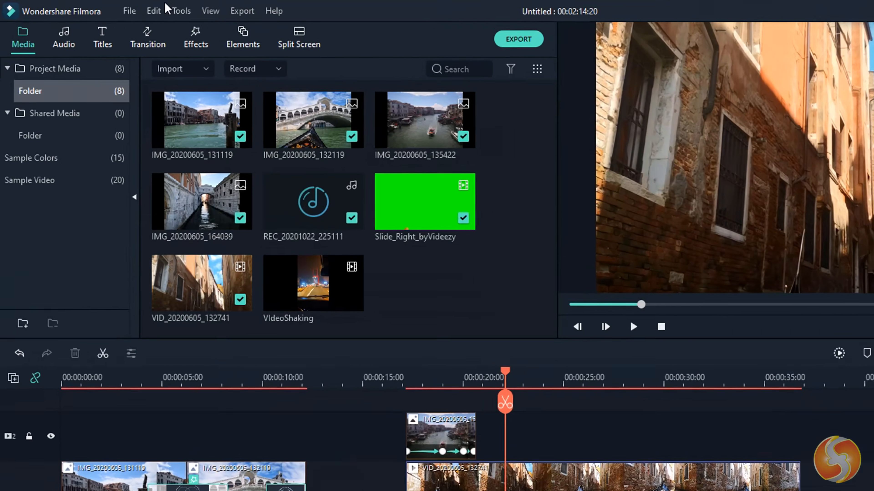
- Examine the file name and file type options for saving the project under a new name, and cancel without saving
left_click(129, 10)
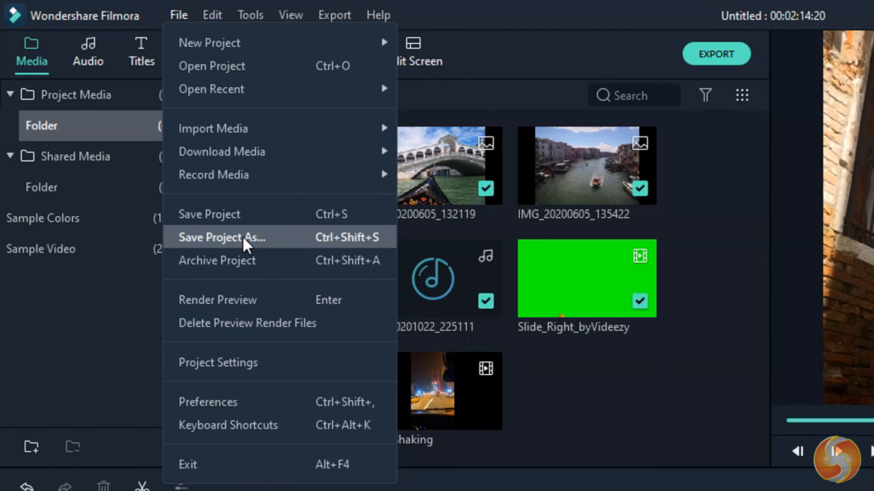
left_click(243, 238)
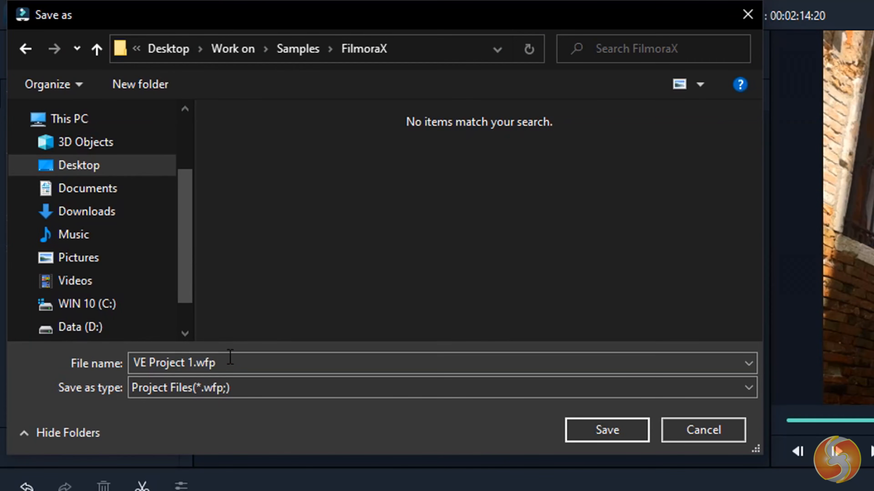
left_click(230, 357)
left_click(203, 362)
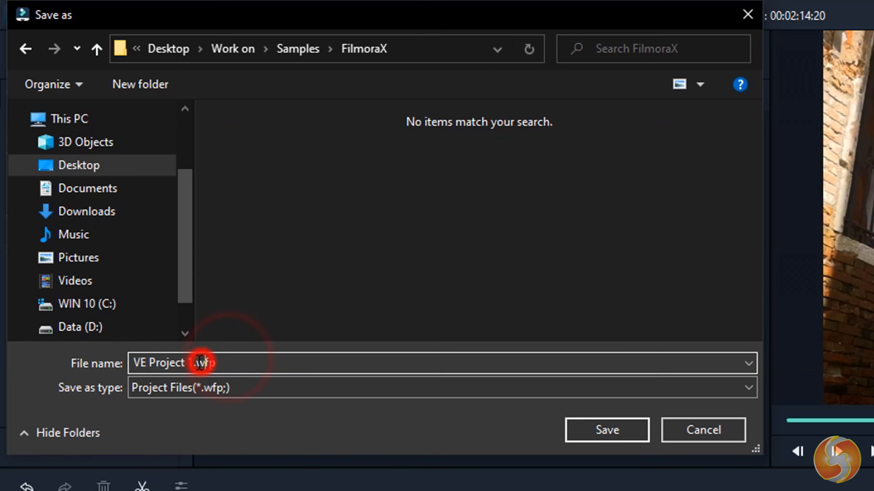
double_click(132, 363)
left_click(231, 367)
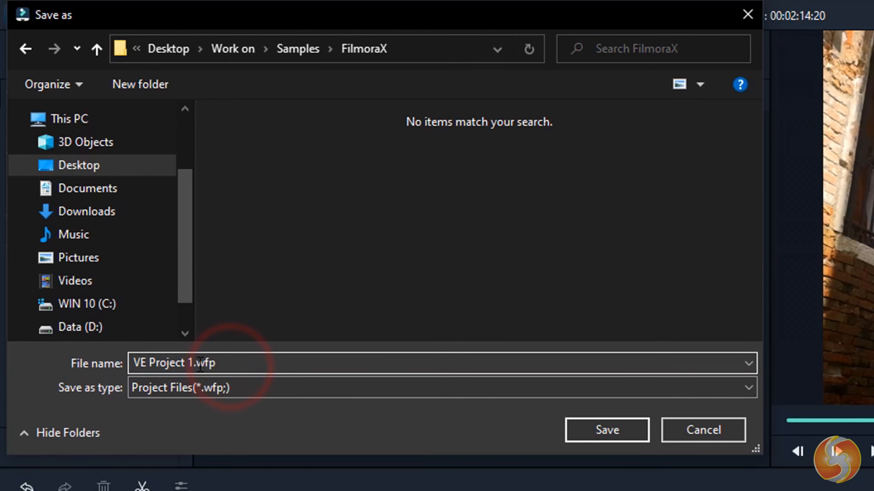
left_click(265, 393)
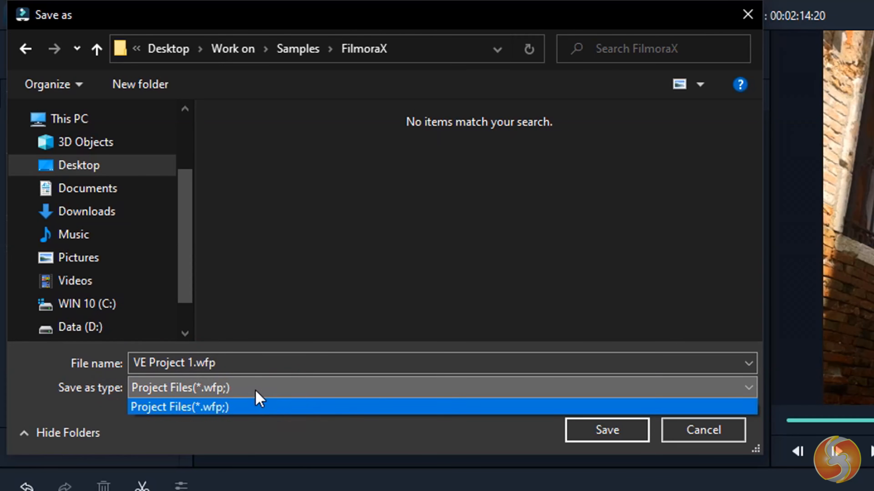
left_click(256, 392)
left_click(234, 361)
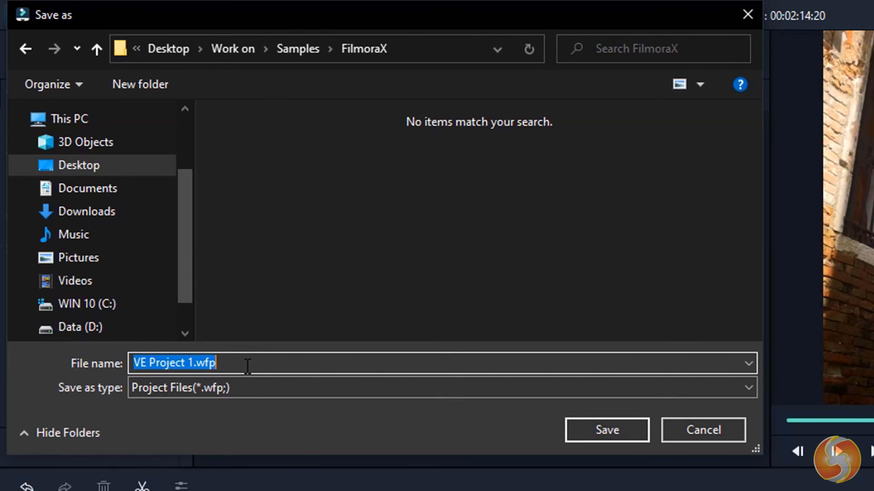
left_click(693, 434)
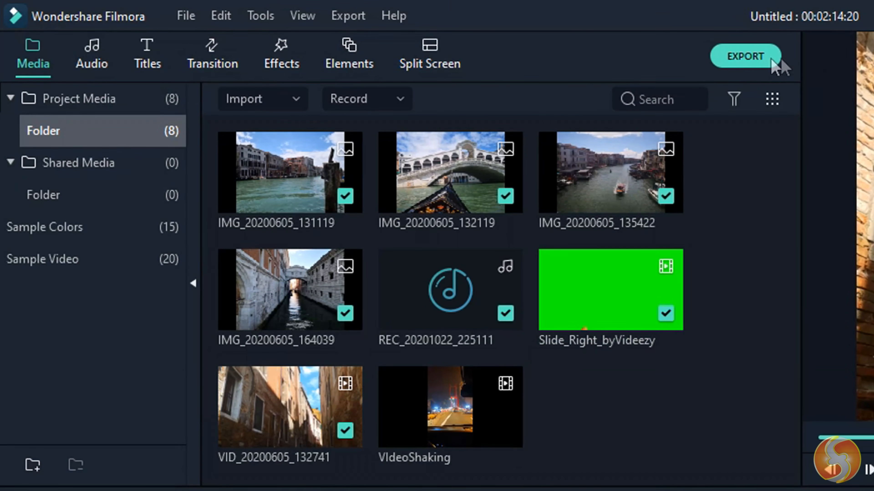
- Open the video export window and examine the options for local files, devices, YouTube, Vimeo and DVD
left_click(760, 62)
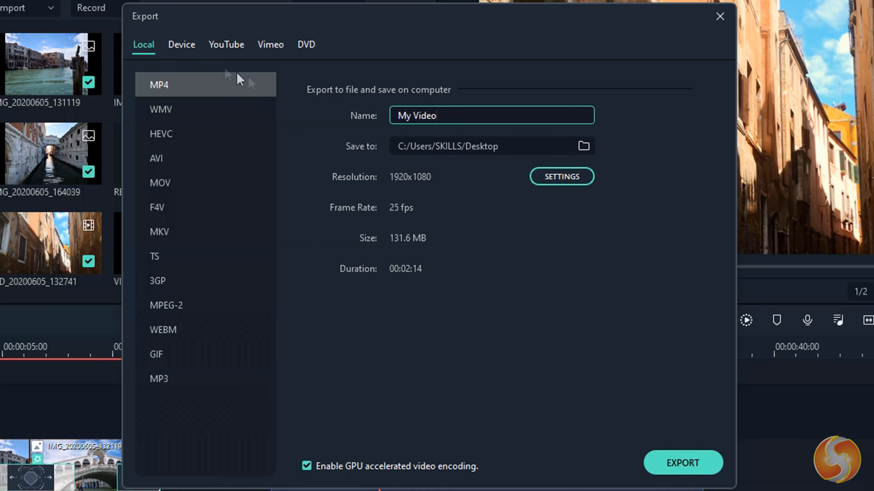
left_click(184, 110)
left_click(180, 186)
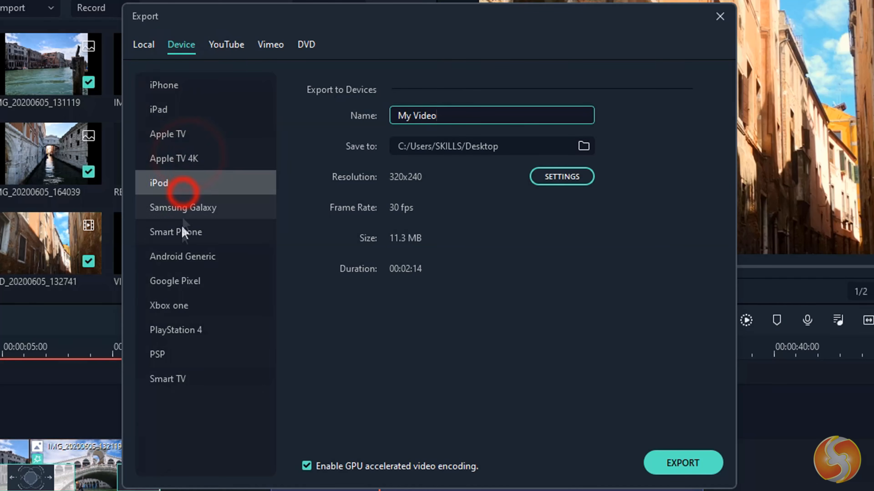
left_click(182, 233)
left_click(177, 270)
left_click(230, 48)
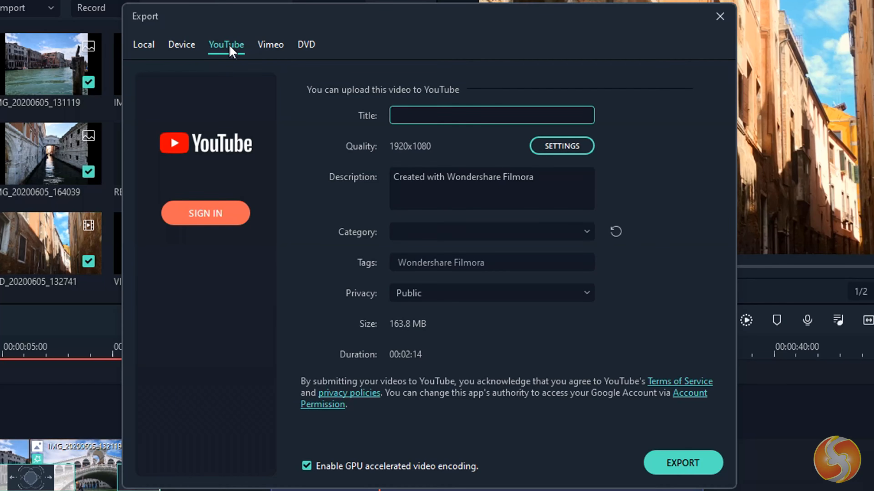
left_click(275, 43)
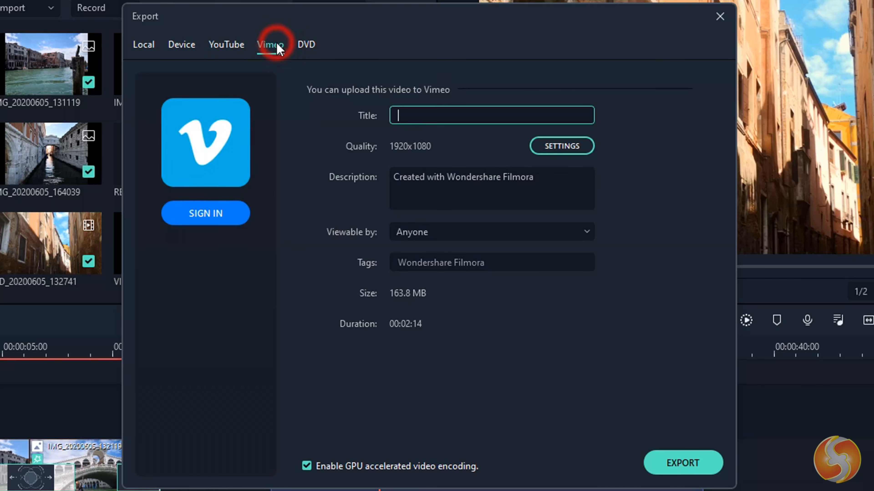
left_click(311, 44)
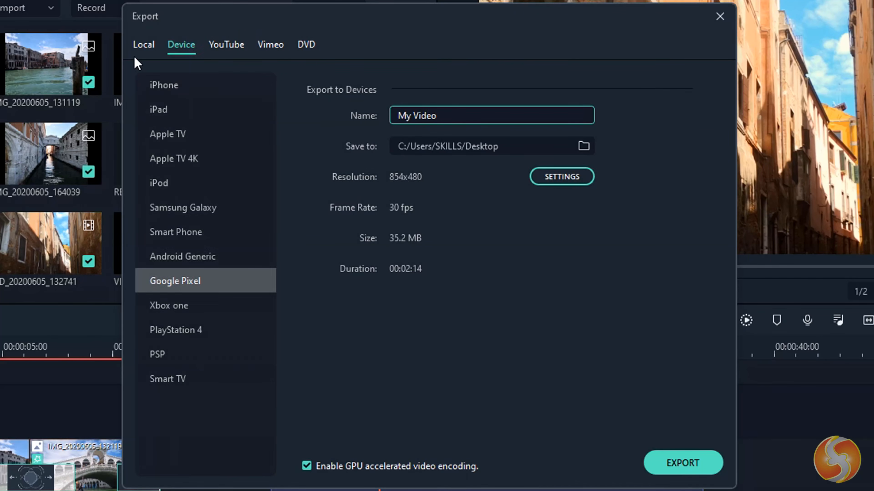
- Return to the local file export options, go through the formats and choose TS
left_click(136, 45)
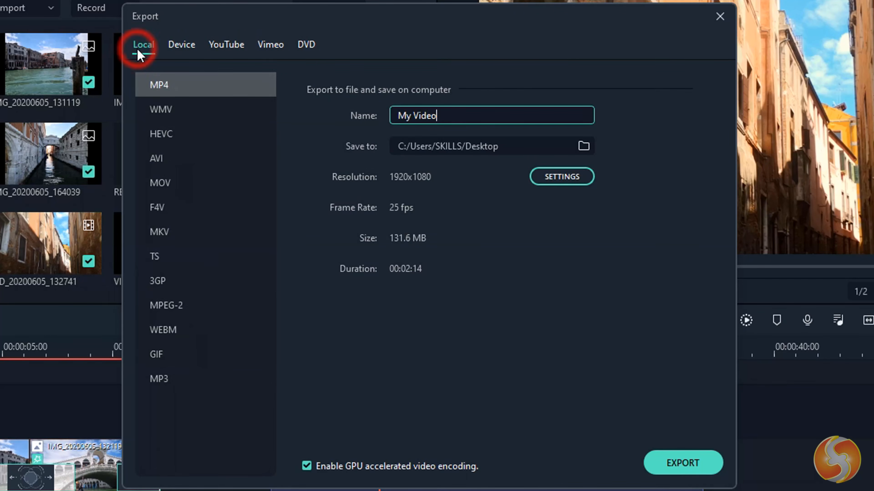
left_click(195, 114)
left_click(191, 134)
left_click(188, 161)
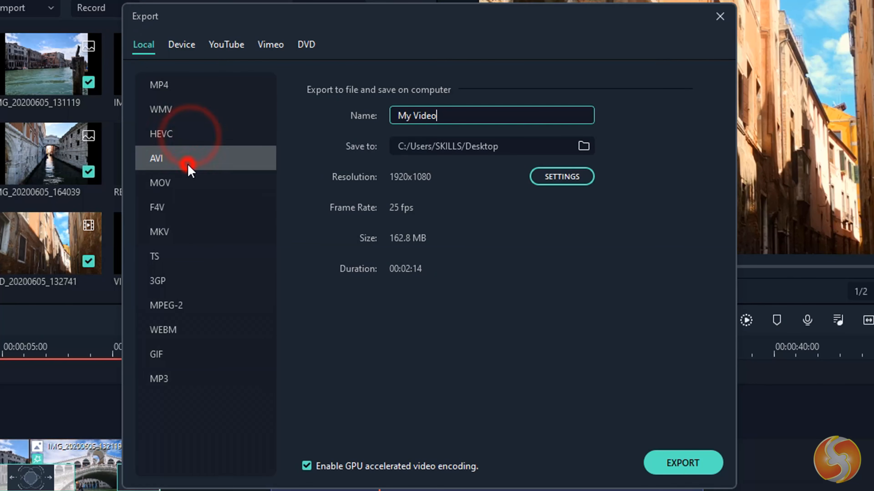
left_click(187, 206)
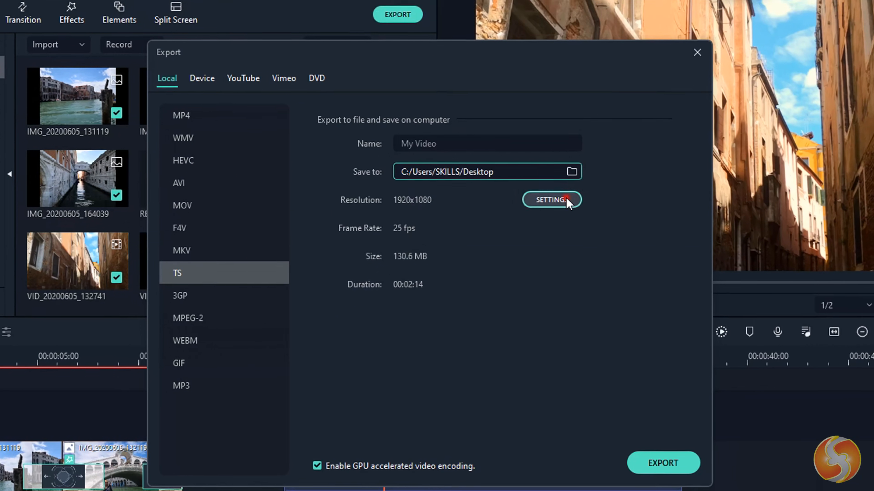
- Open the TS export settings and examine the video encoder, resolution, frame rate and bit rate options
left_click(566, 199)
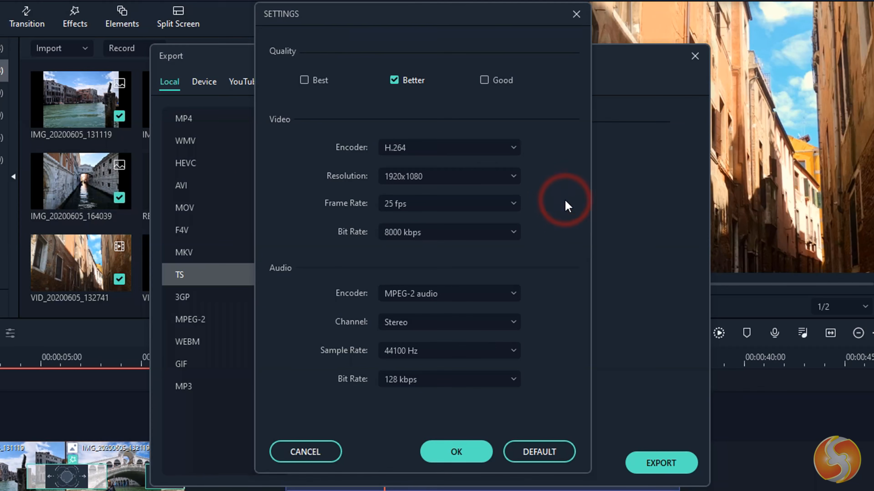
left_click(457, 148)
left_click(458, 148)
left_click(459, 180)
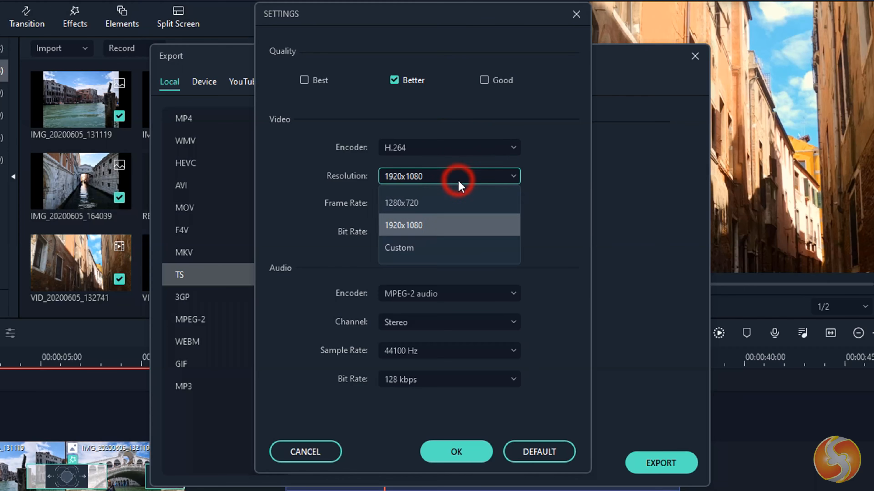
left_click(459, 181)
left_click(447, 206)
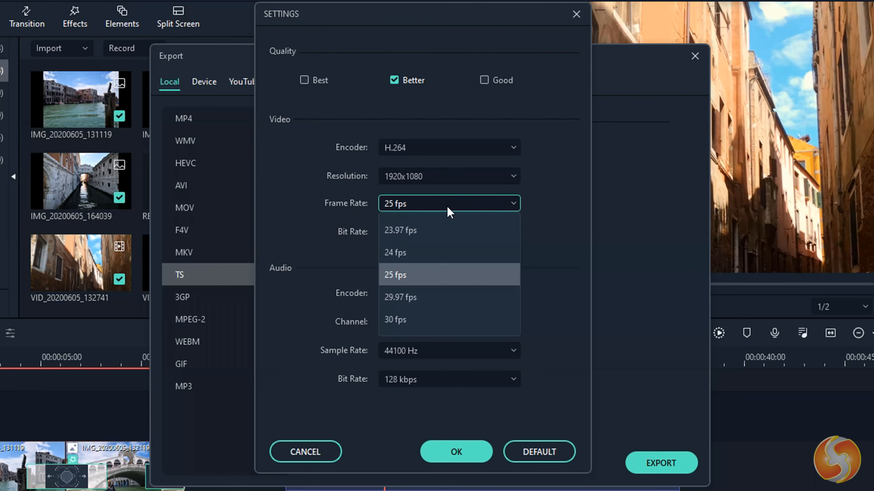
left_click(554, 213)
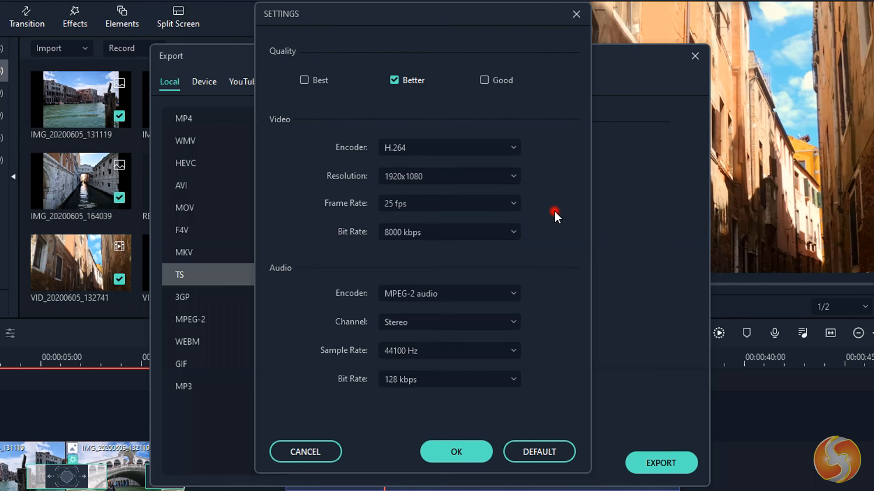
left_click(495, 231)
left_click(489, 237)
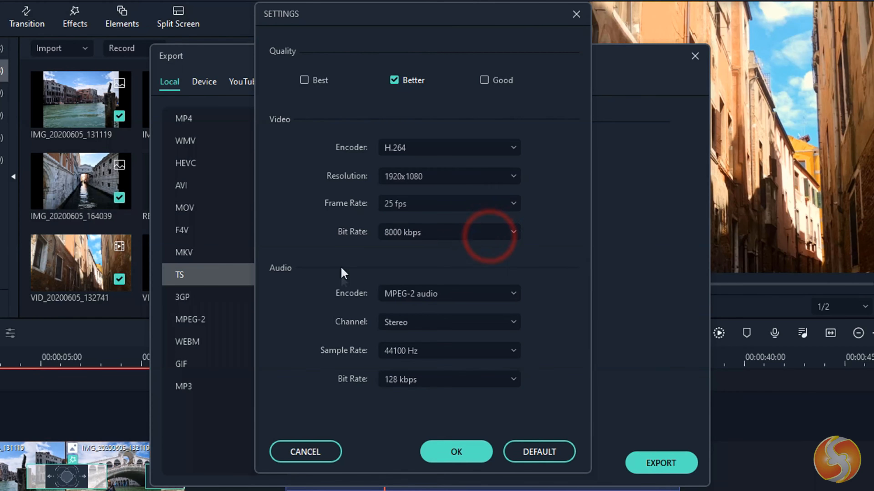